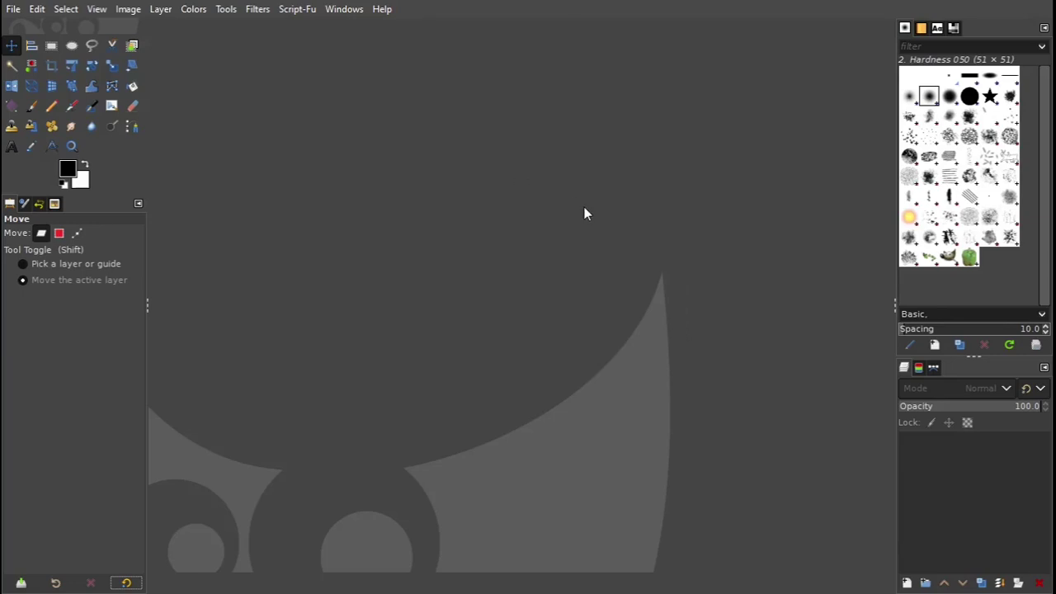
Open road-6597404_1920.jpg and convert it to the built-in sRGB profile.
click(13, 9)
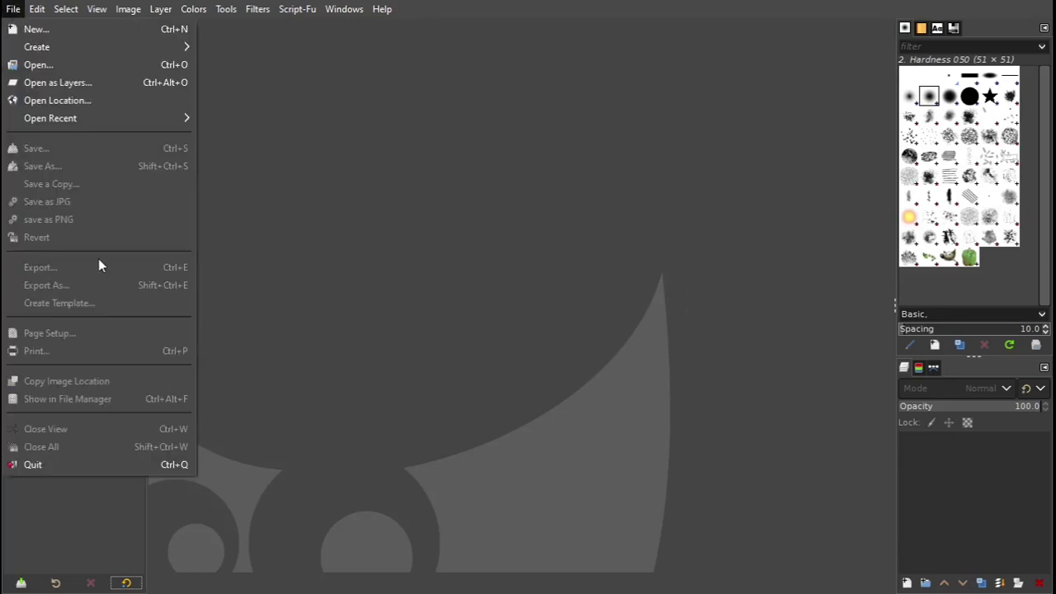
click(33, 65)
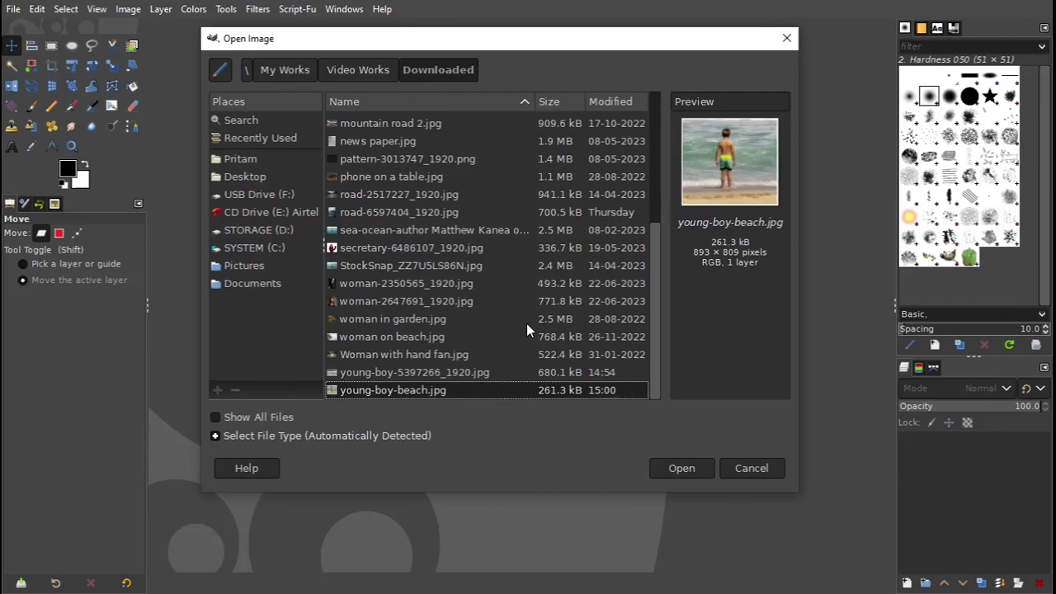
click(416, 213)
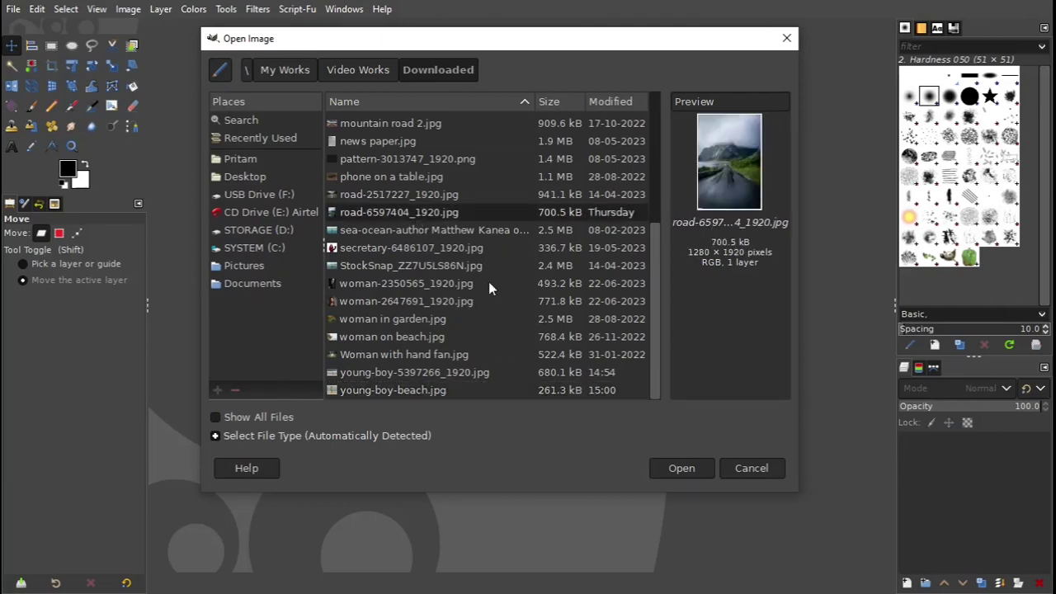
click(683, 468)
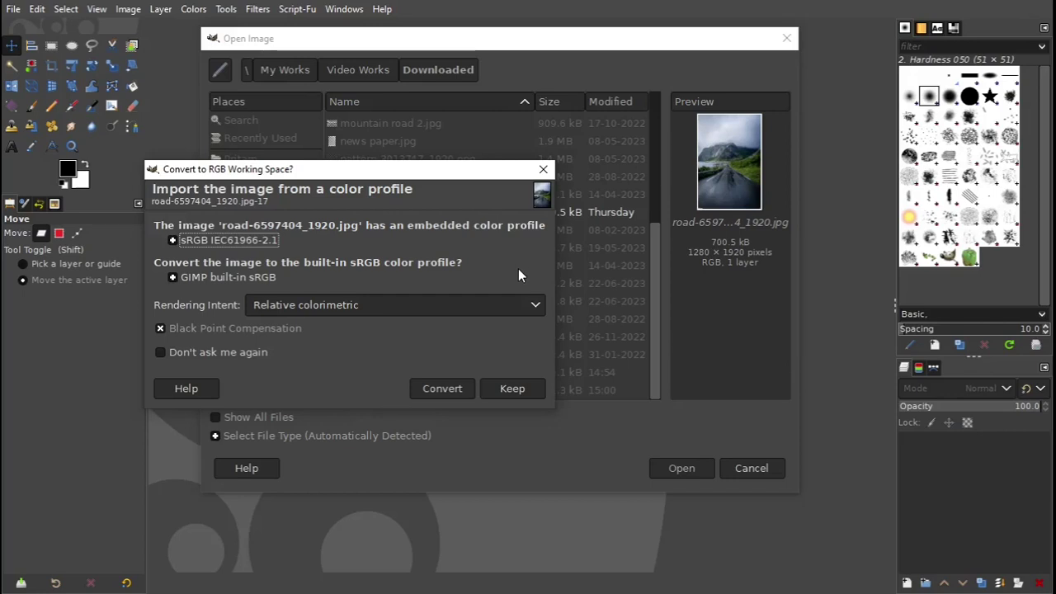
click(444, 392)
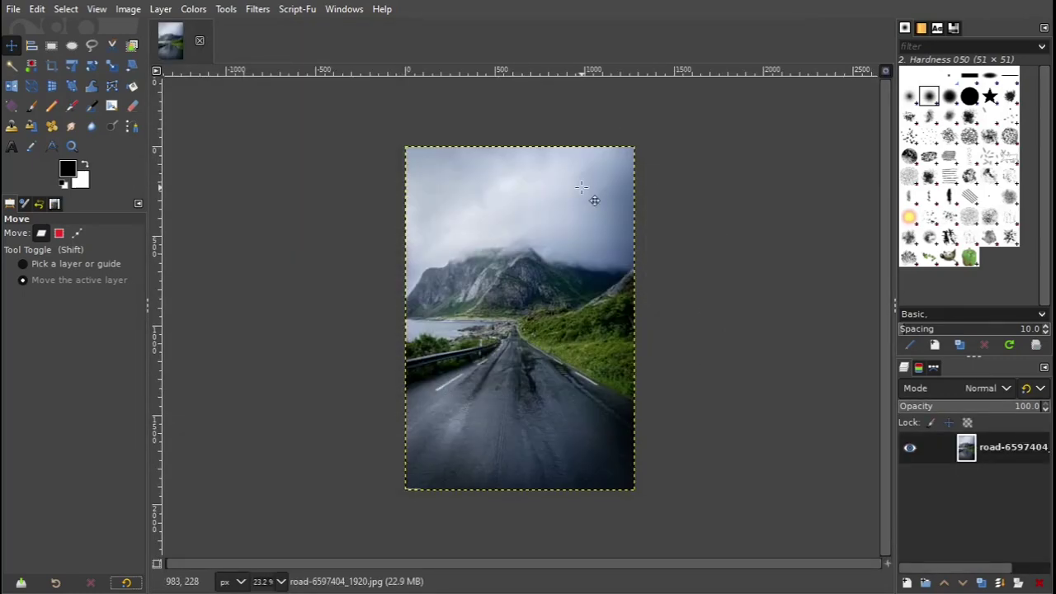
Fit the road photo in the window, zooming from 23.2% to 32.3%.
click(886, 71)
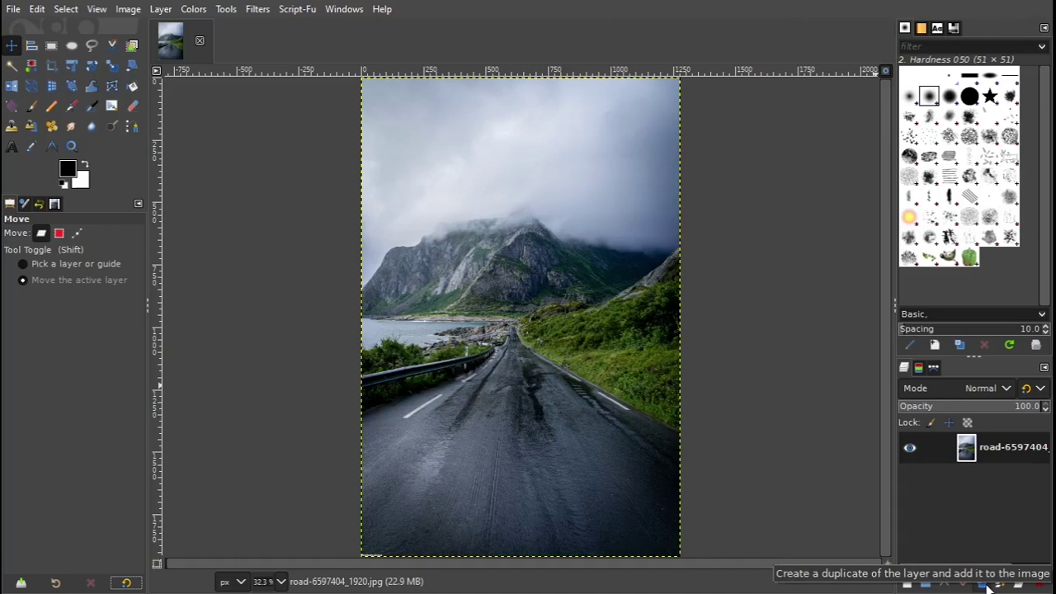
Duplicate the road-6597404_1920.jpg layer into a copy above the original.
click(986, 583)
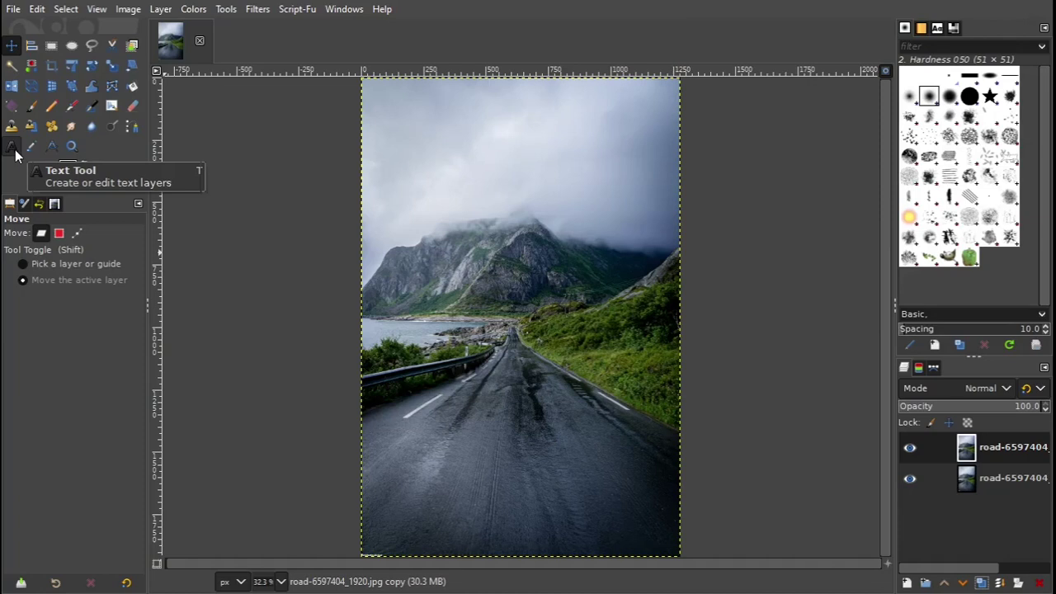
Set the Text tool colour to white.
click(12, 147)
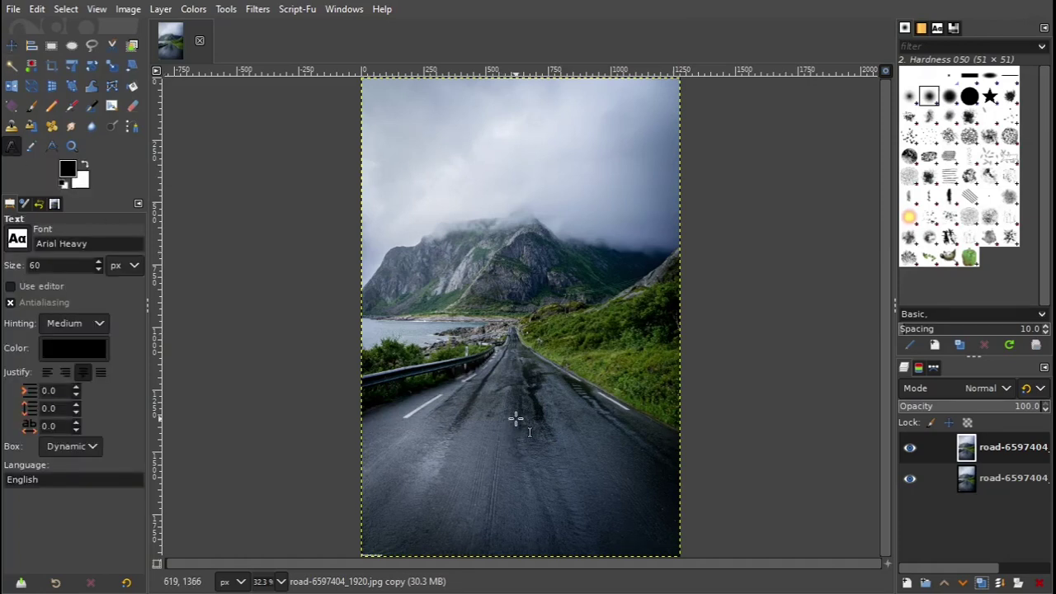
click(81, 353)
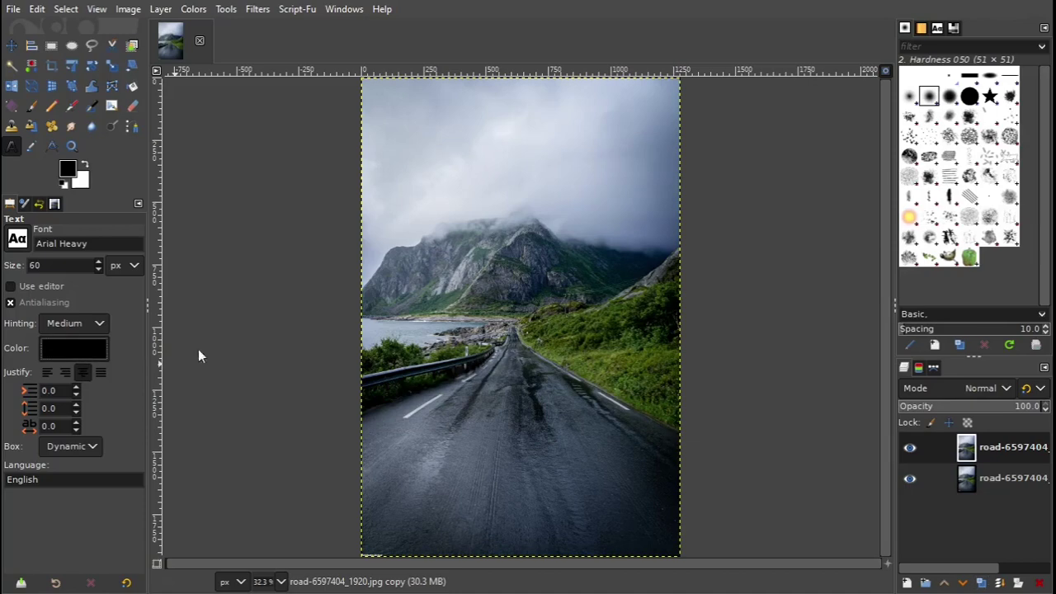
click(320, 272)
drag(320, 272, 236, 189)
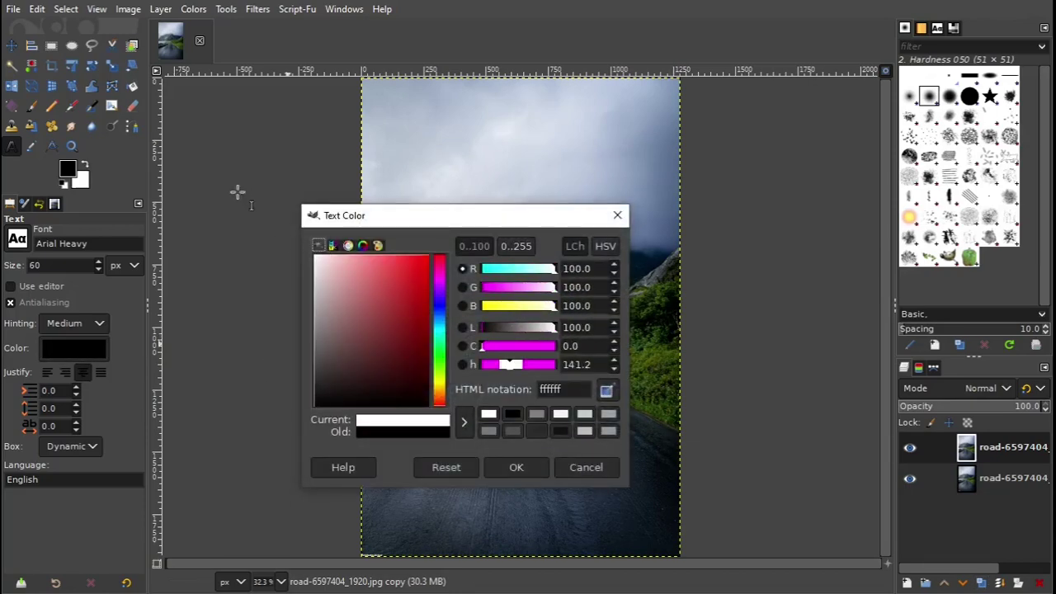
click(517, 469)
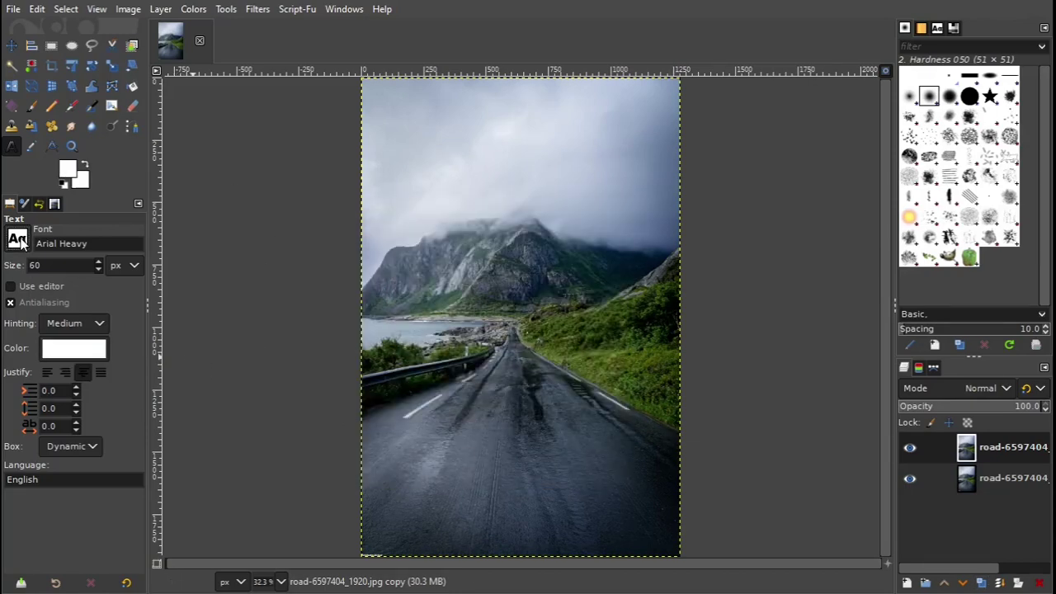
Keep Arial Heavy as the text font at size 60.
click(16, 239)
scroll(87, 350, up, 1)
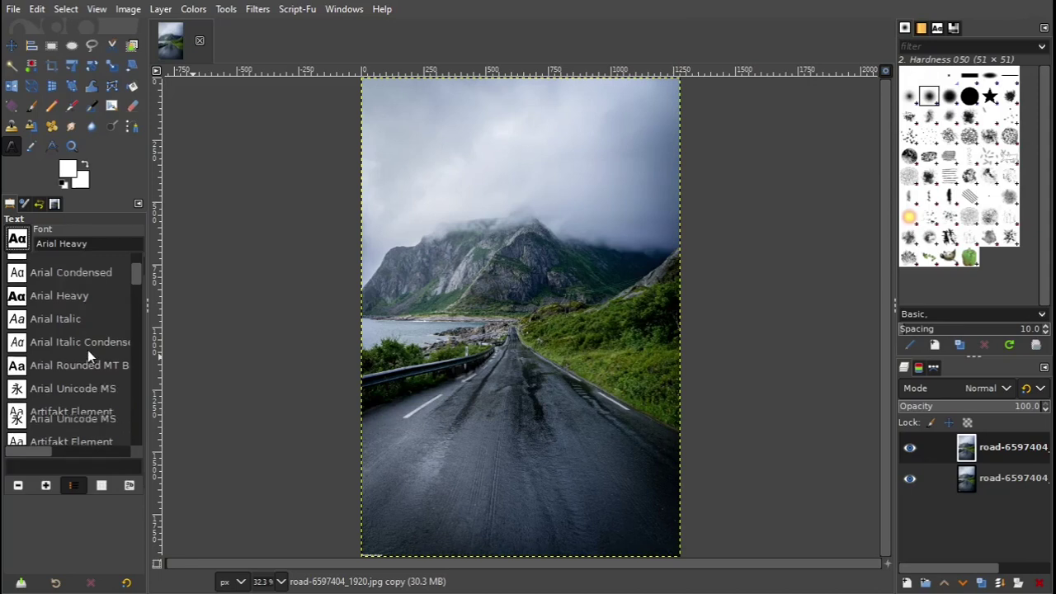
scroll(84, 271, up, 3)
scroll(74, 313, down, 4)
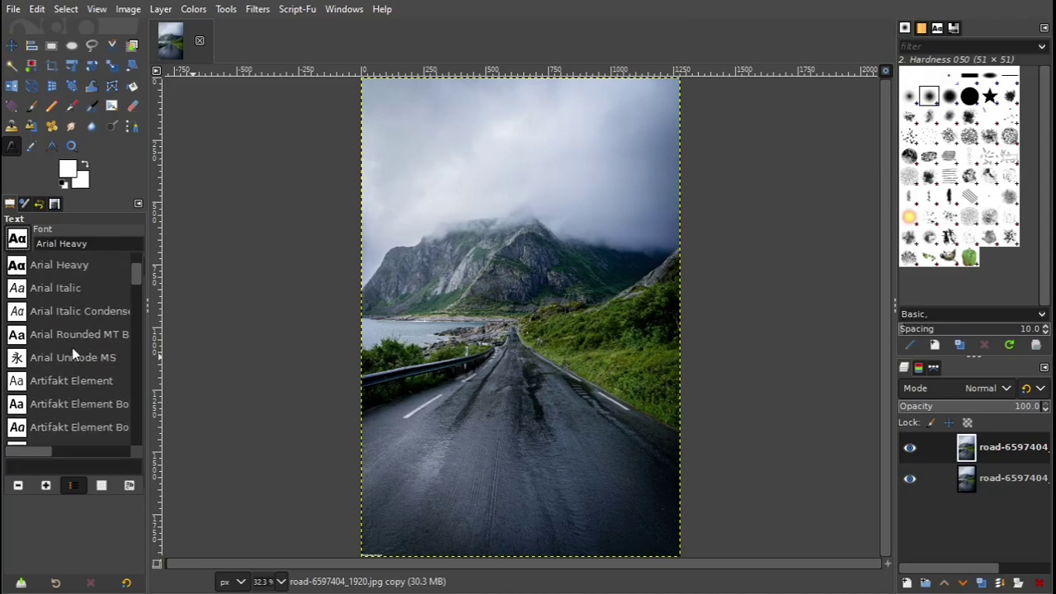
scroll(72, 347, up, 3)
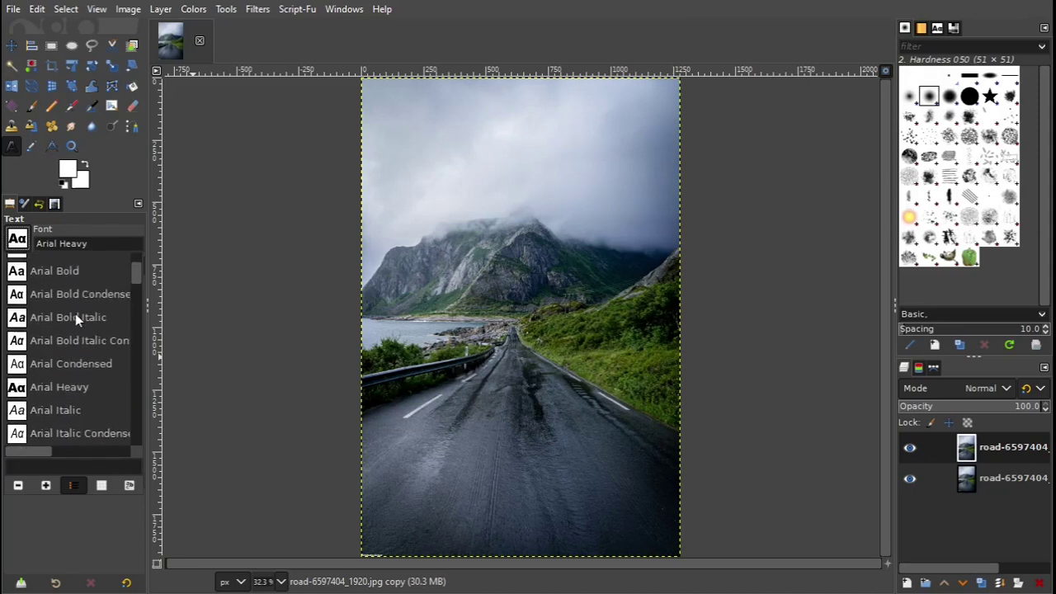
scroll(74, 320, down, 3)
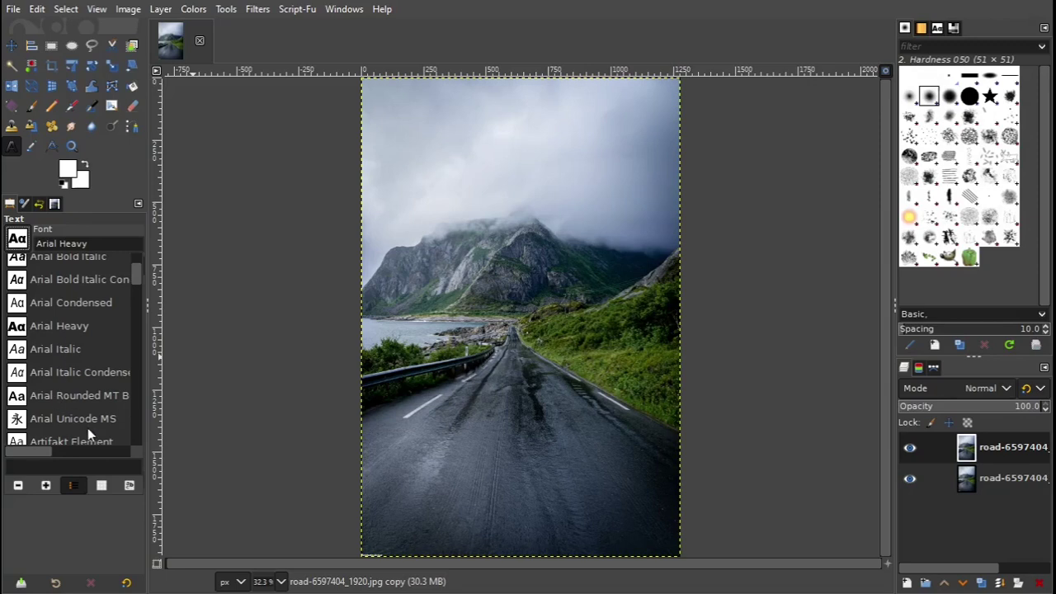
click(68, 327)
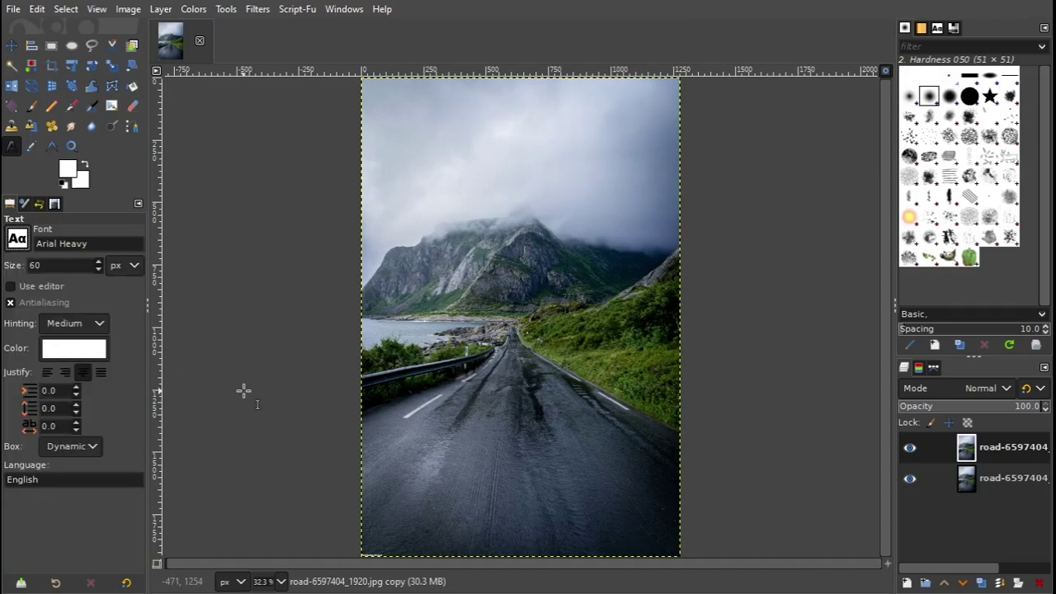
Write STOP in white on the lower road and enlarge it to 300 px.
click(394, 430)
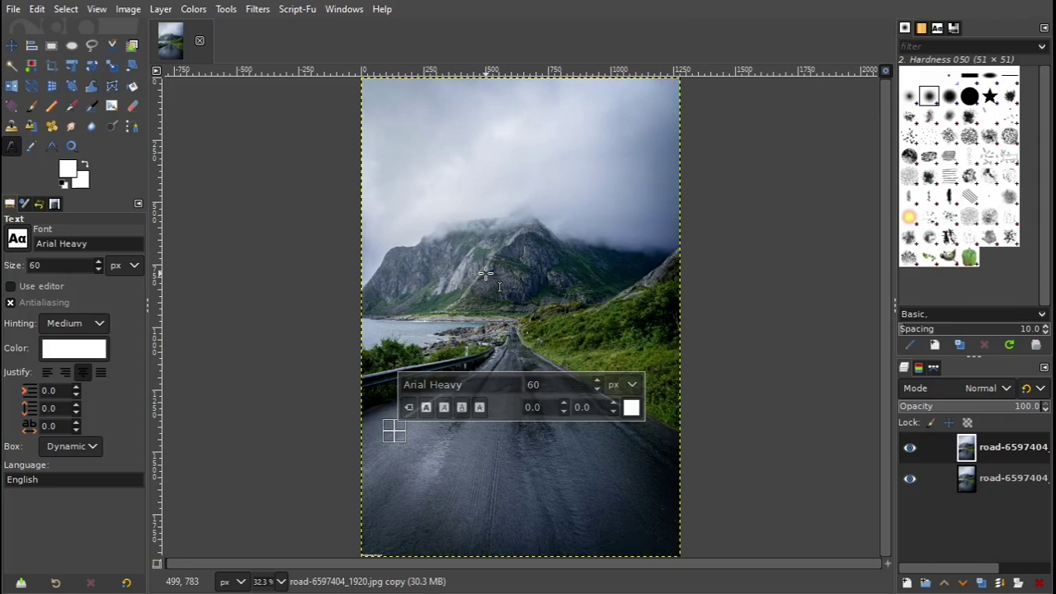
text(STOP)
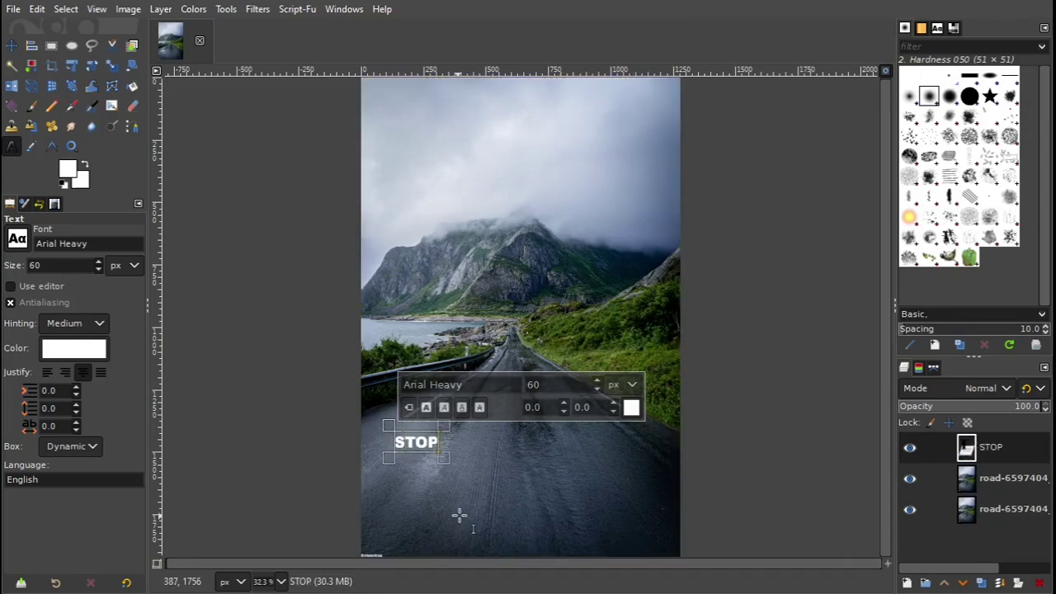
drag(439, 443, 355, 433)
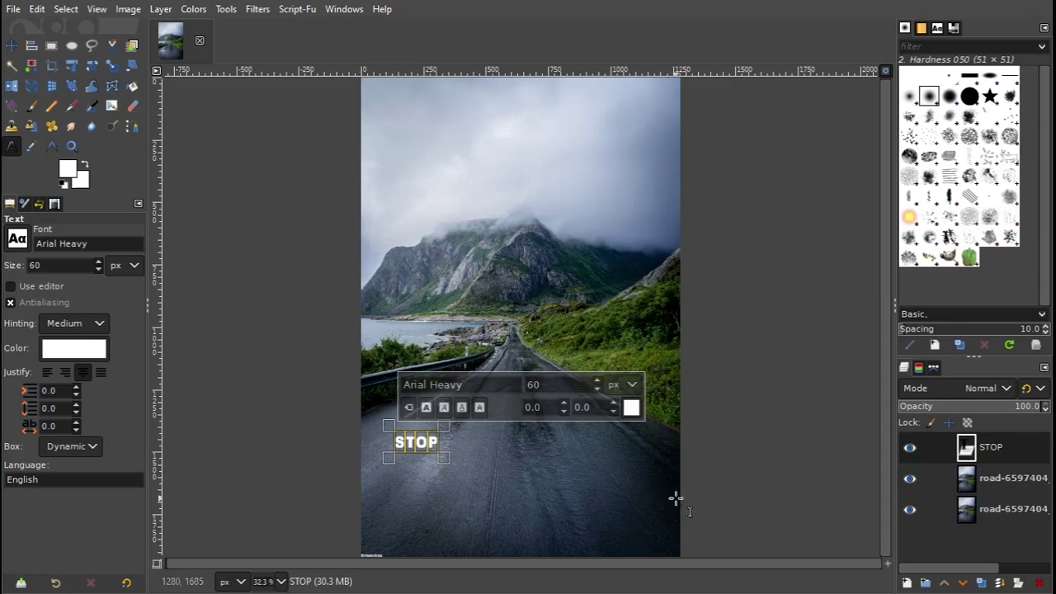
scroll(594, 379, up, 15)
scroll(598, 380, up, 20)
scroll(598, 380, up, 20)
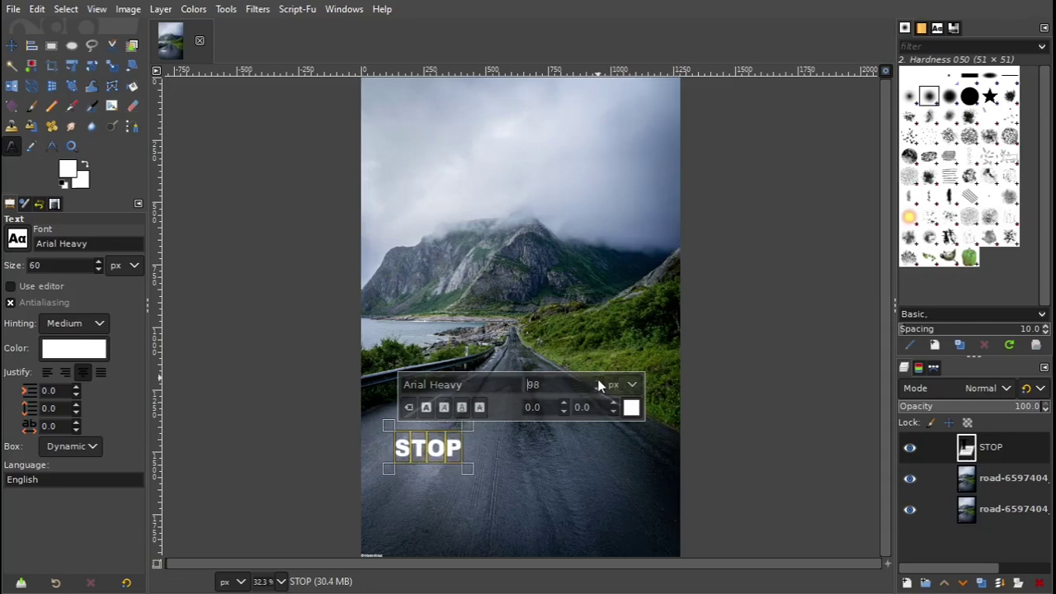
scroll(599, 380, up, 20)
scroll(600, 383, up, 20)
text(300)
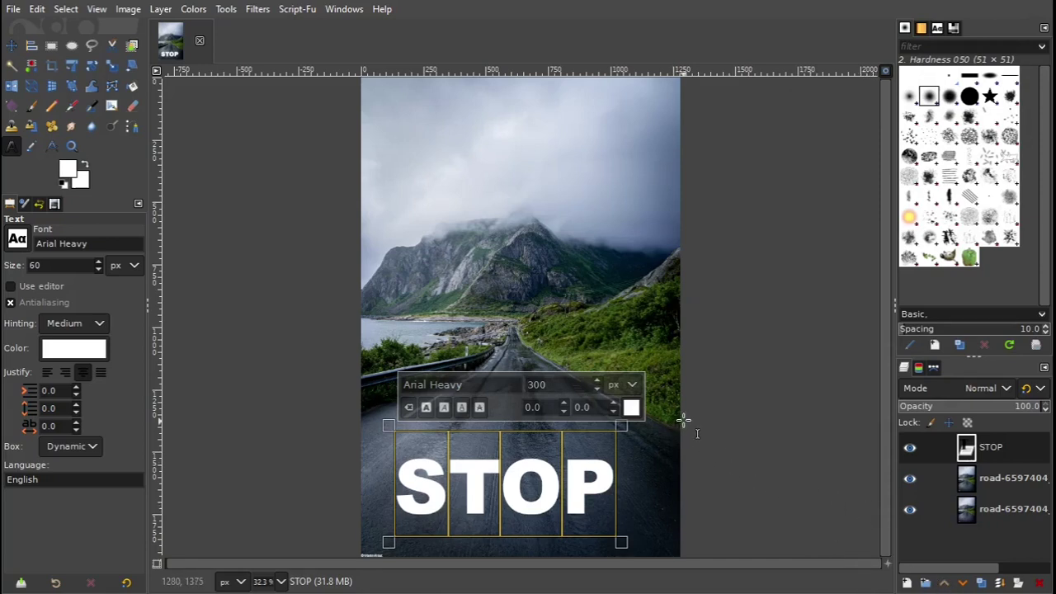
Crop the STOP text layer to its content with Layer > Crop to Content.
click(31, 86)
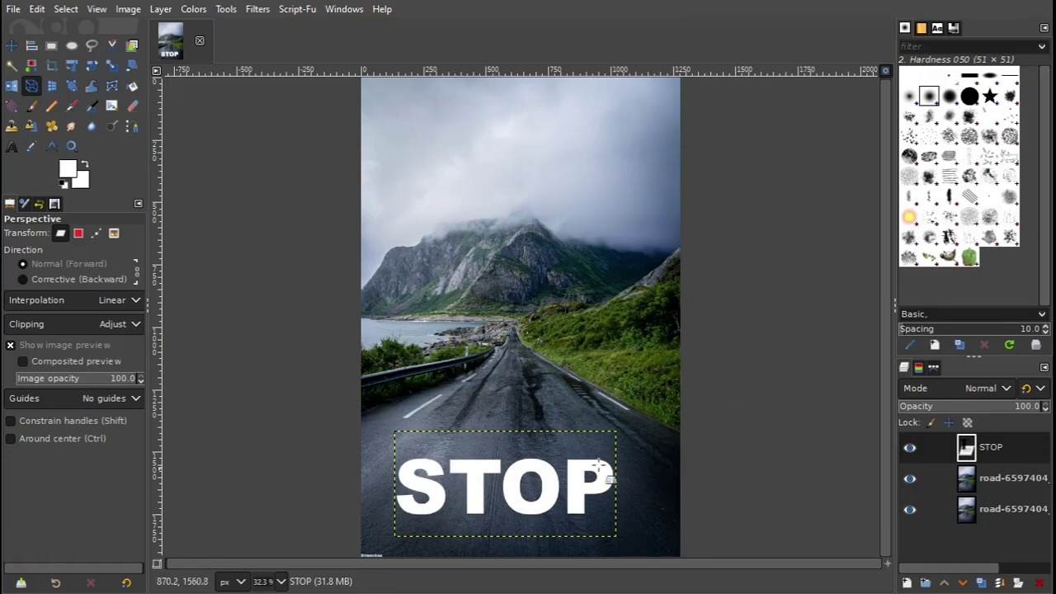
click(165, 10)
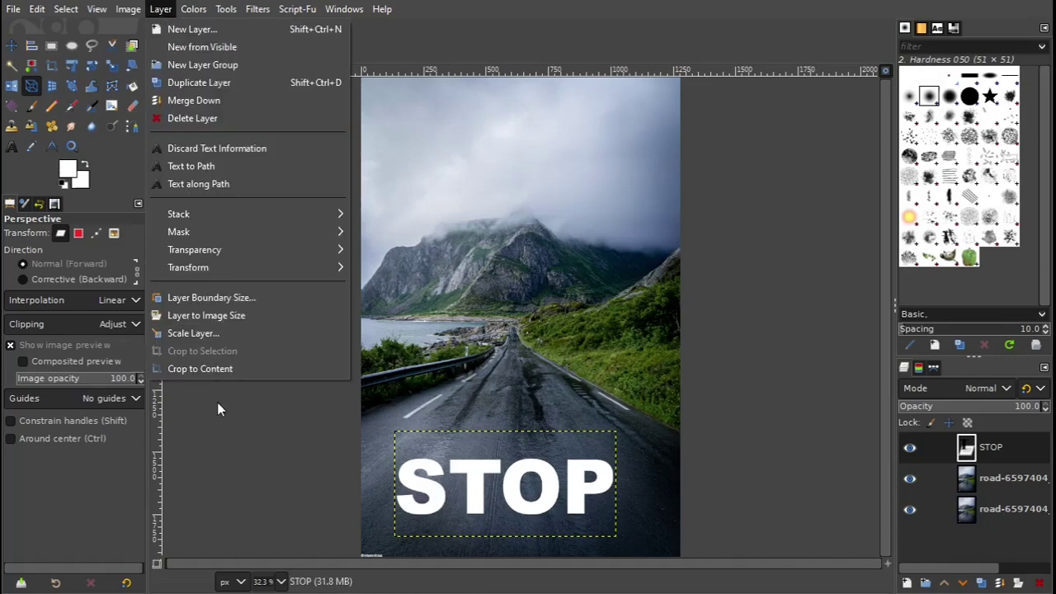
click(211, 369)
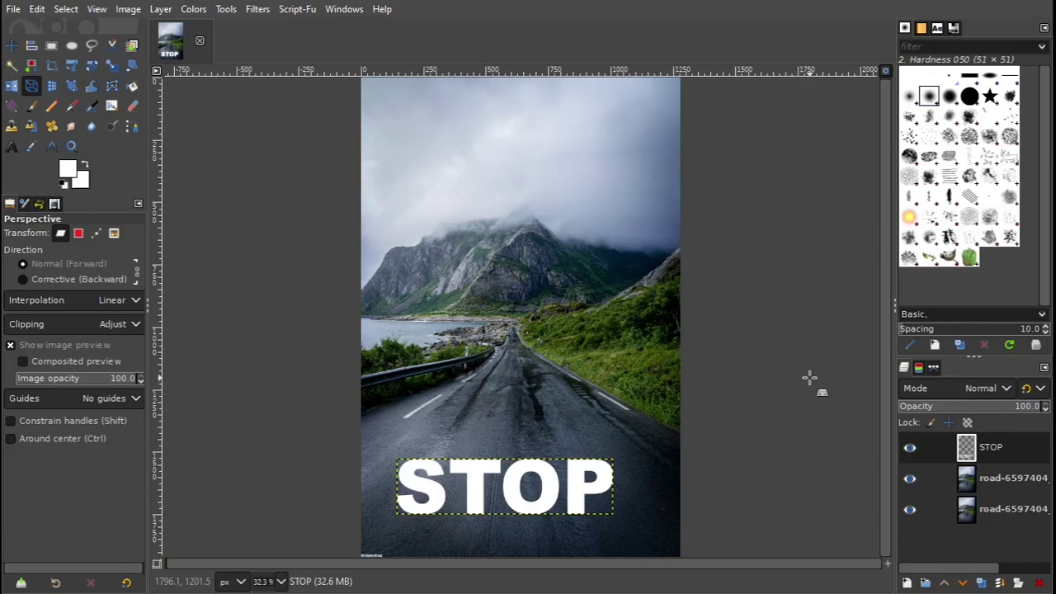
Nudge the STOP layer slightly up and right, then start a perspective transform on it.
click(12, 45)
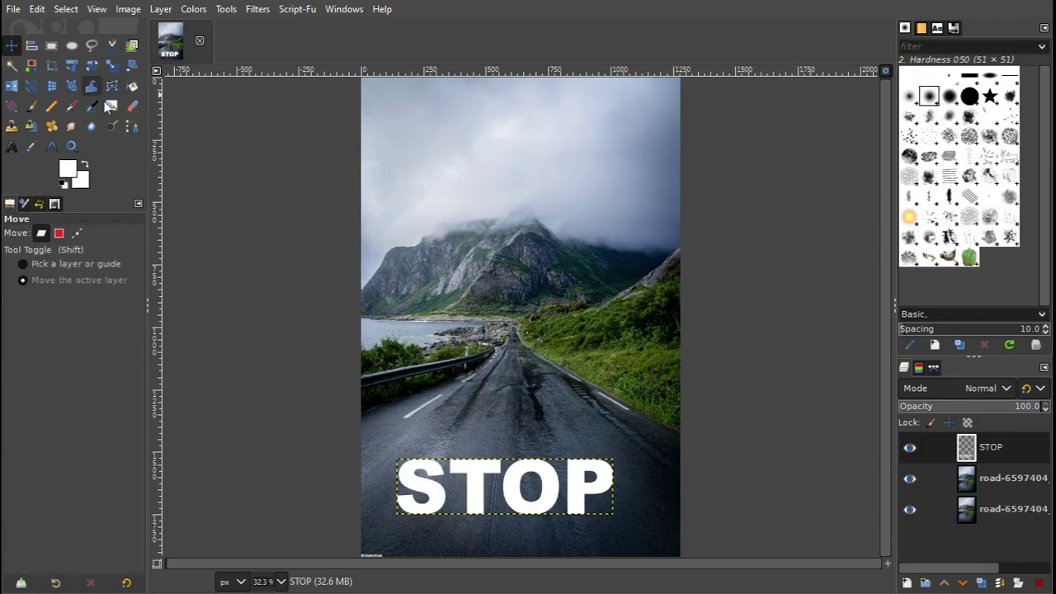
mouse_move(505, 504)
mouse_down()
mouse_move(528, 458)
mouse_move(547, 474)
mouse_up()
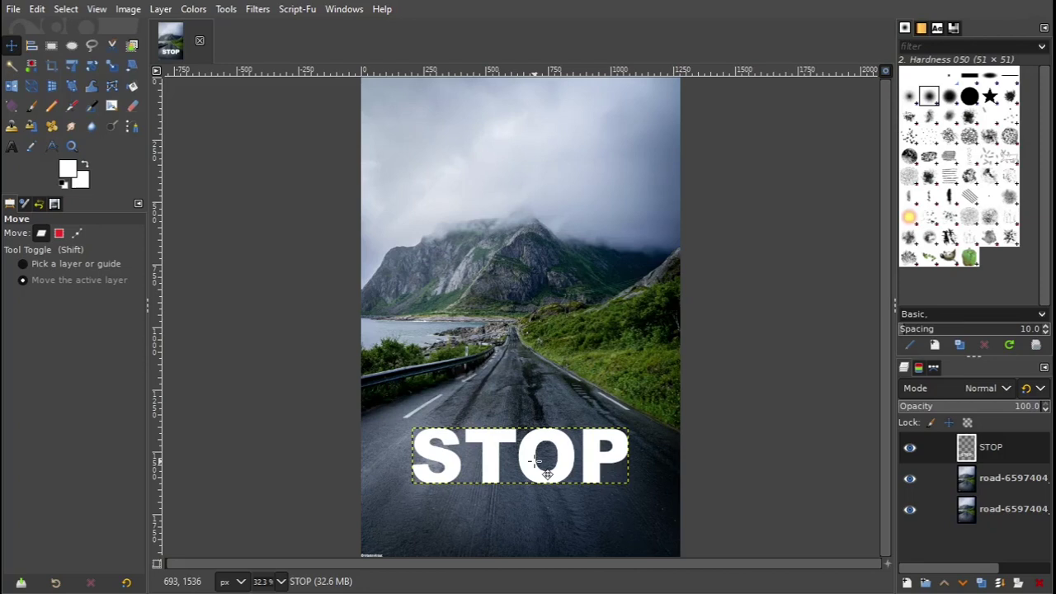
click(32, 86)
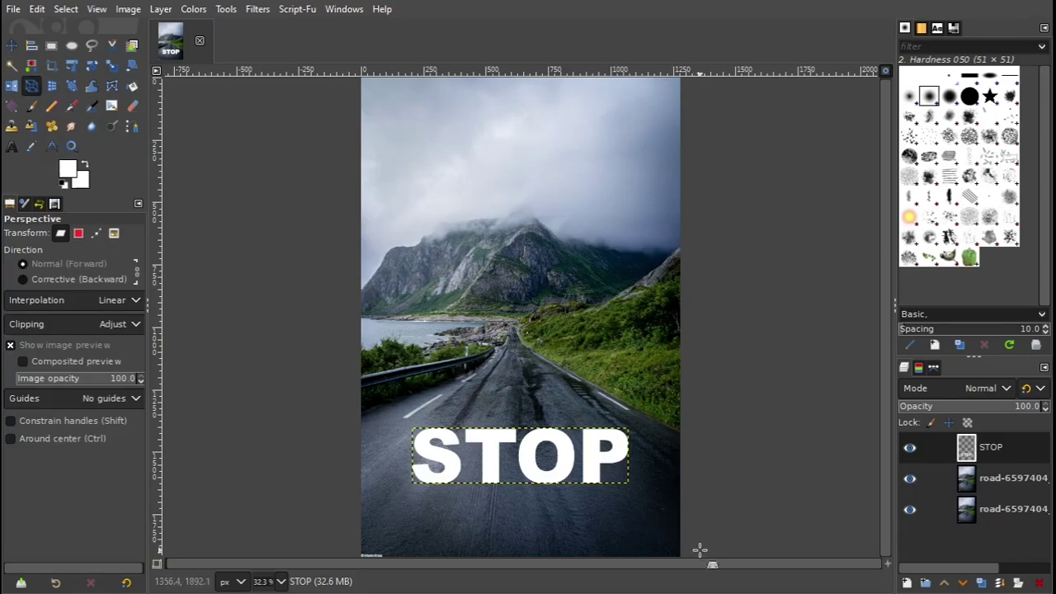
click(539, 469)
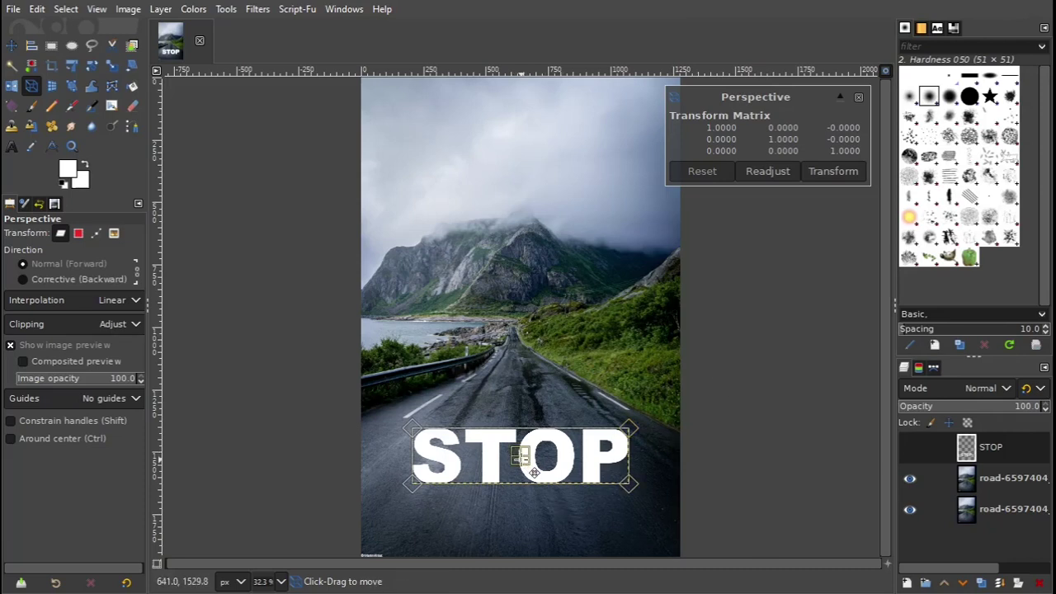
Drag the four perspective corners so STOP lies flat, wide at front, narrow at top.
mouse_move(535, 473)
mouse_down()
mouse_move(505, 501)
mouse_move(542, 498)
mouse_move(535, 472)
mouse_up()
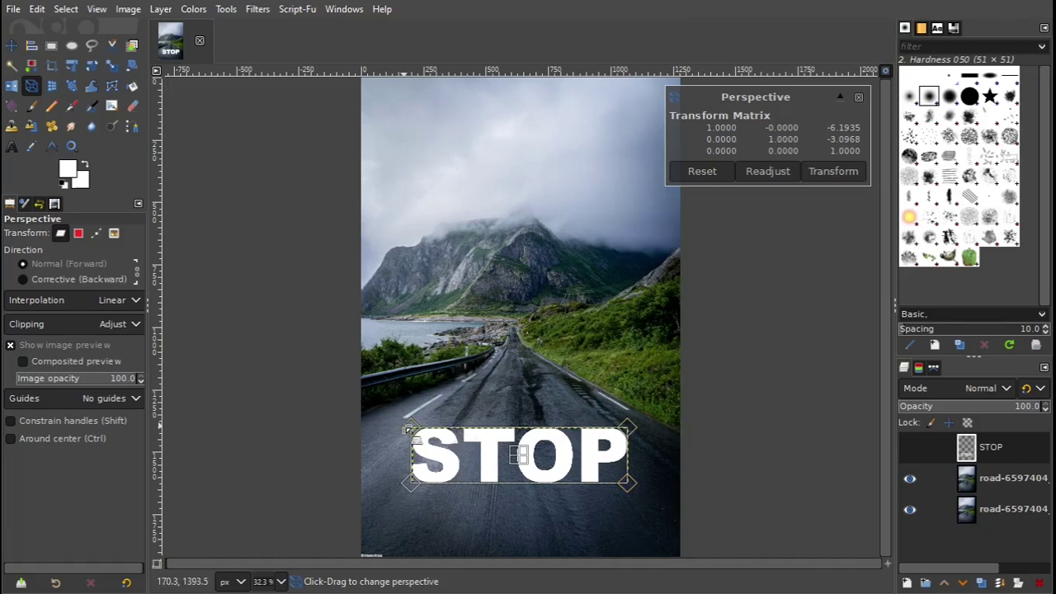
mouse_move(421, 419)
mouse_down()
mouse_move(438, 396)
mouse_move(427, 388)
mouse_up()
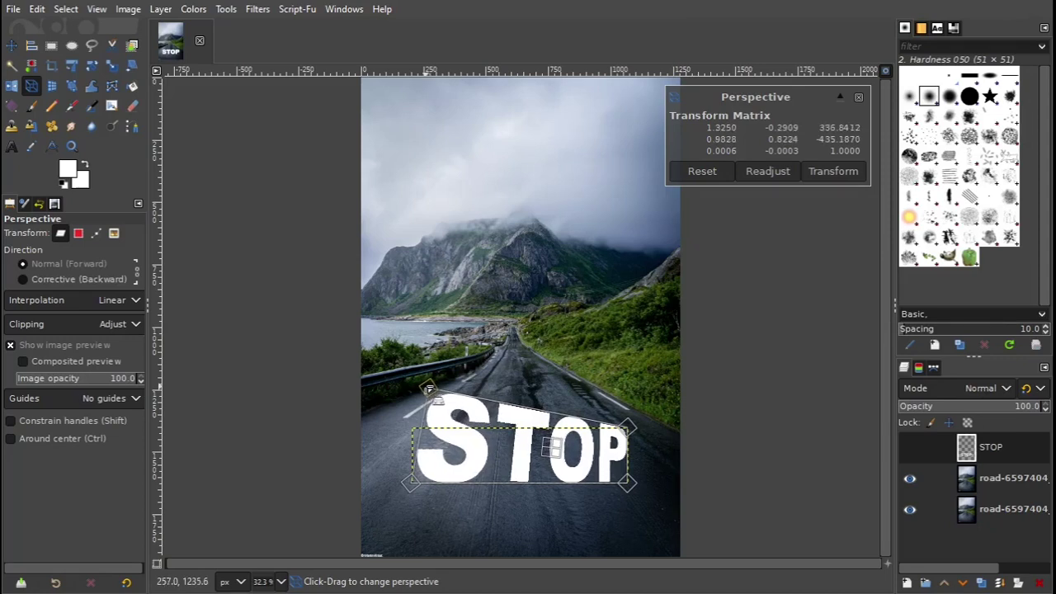
drag(412, 482, 345, 424)
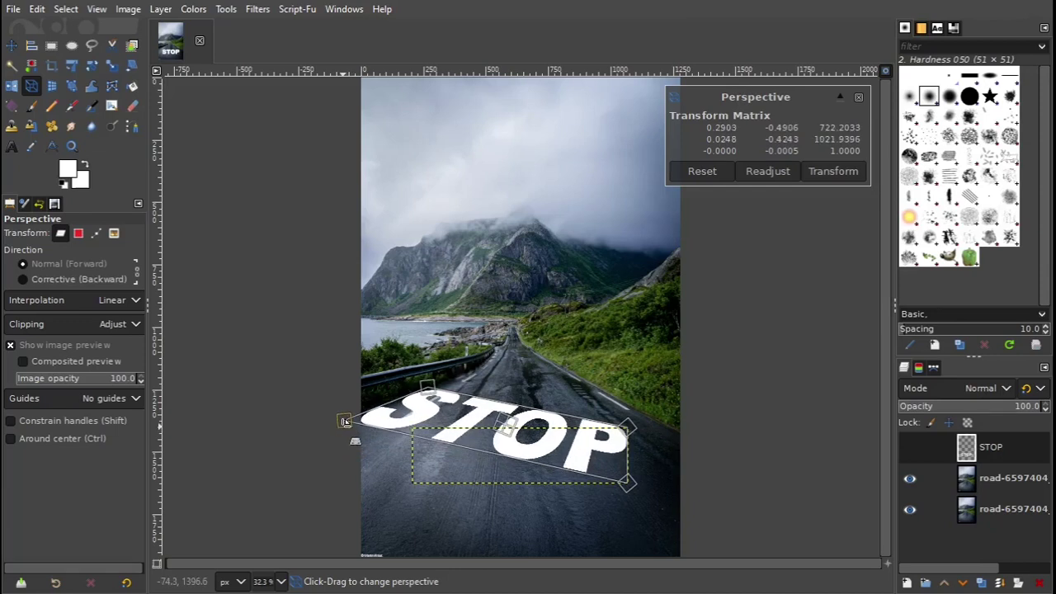
drag(627, 429, 599, 390)
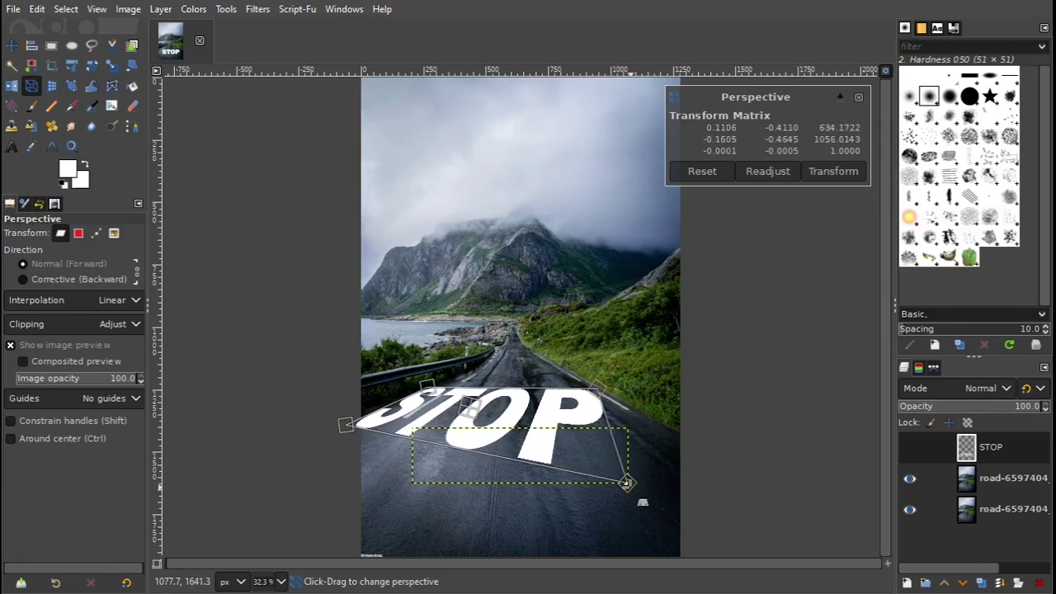
mouse_move(627, 483)
mouse_down()
mouse_move(658, 462)
mouse_move(676, 429)
mouse_up()
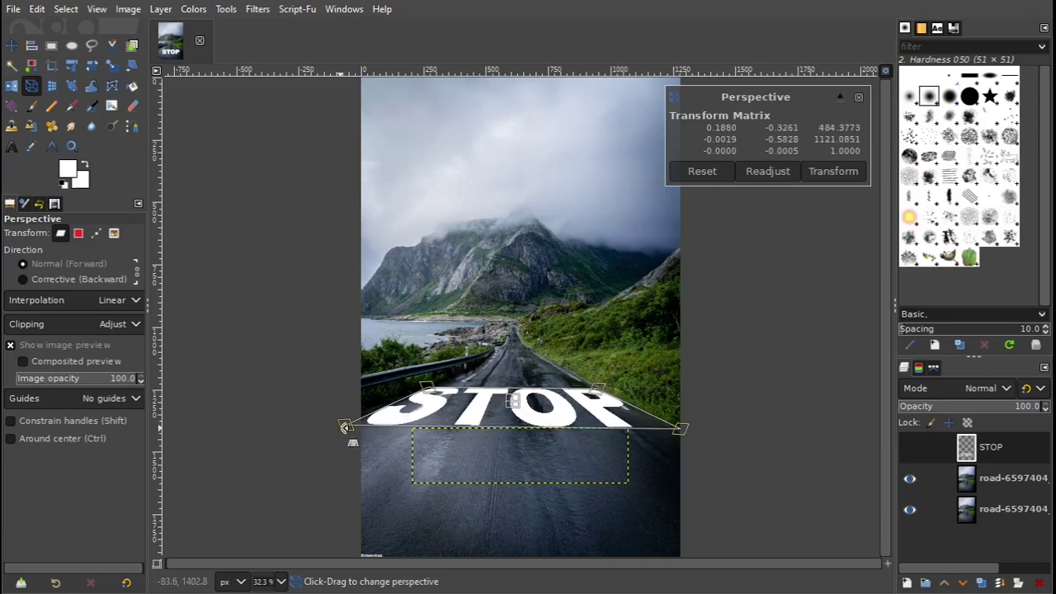
drag(346, 425, 325, 433)
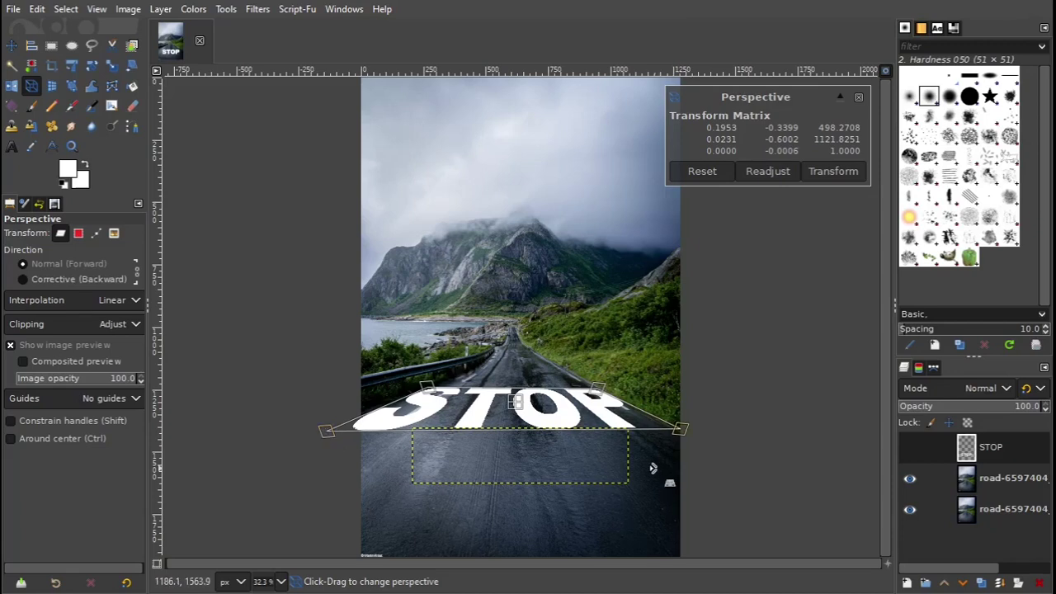
drag(680, 429, 694, 441)
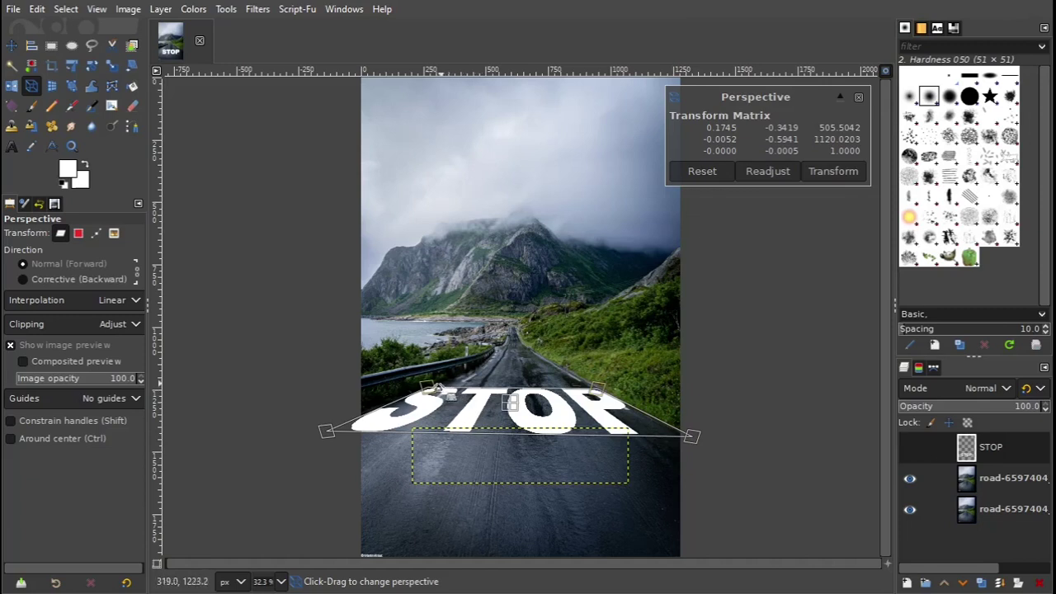
drag(441, 393, 446, 392)
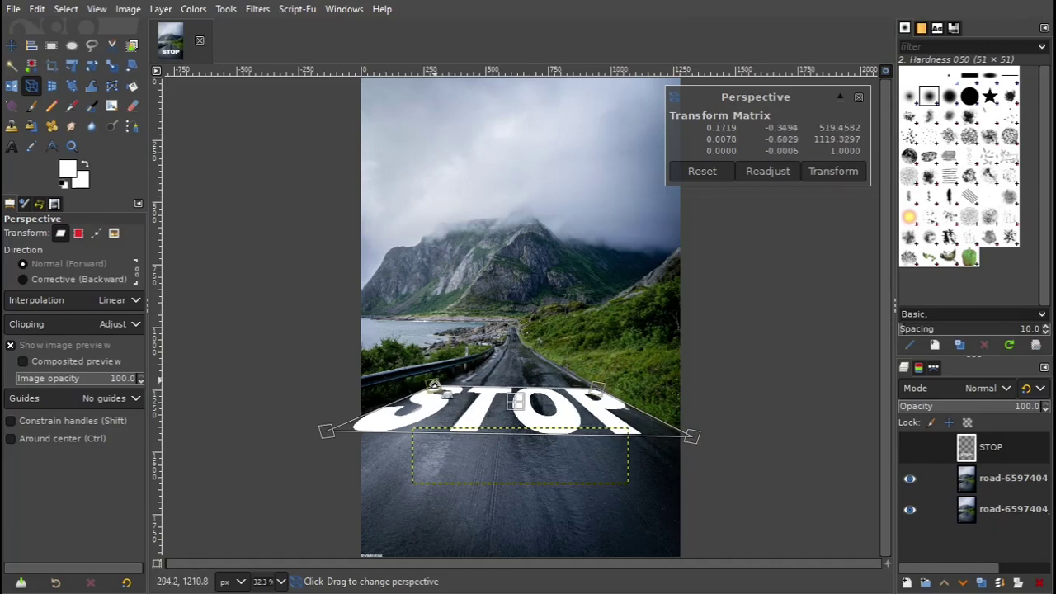
drag(447, 394, 446, 397)
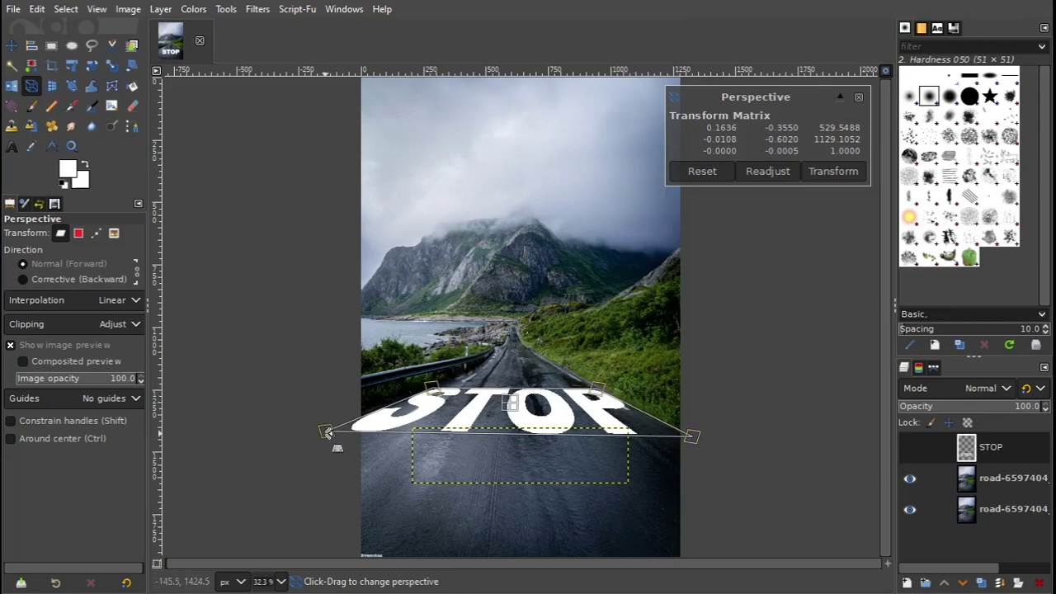
drag(327, 431, 323, 436)
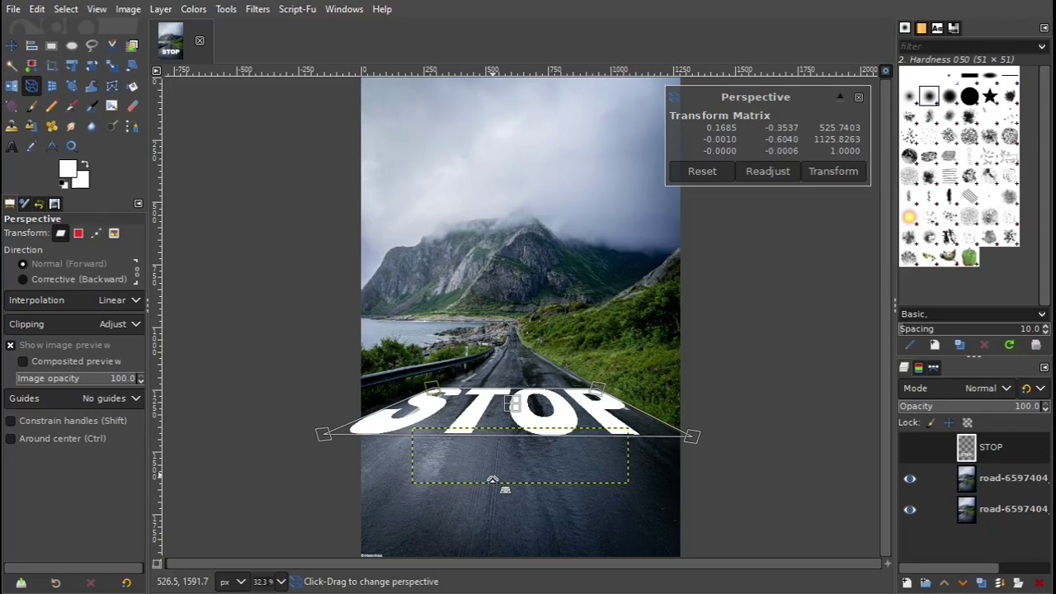
Shift the warped STOP lower on the road and tweak its top corners.
drag(431, 387, 438, 390)
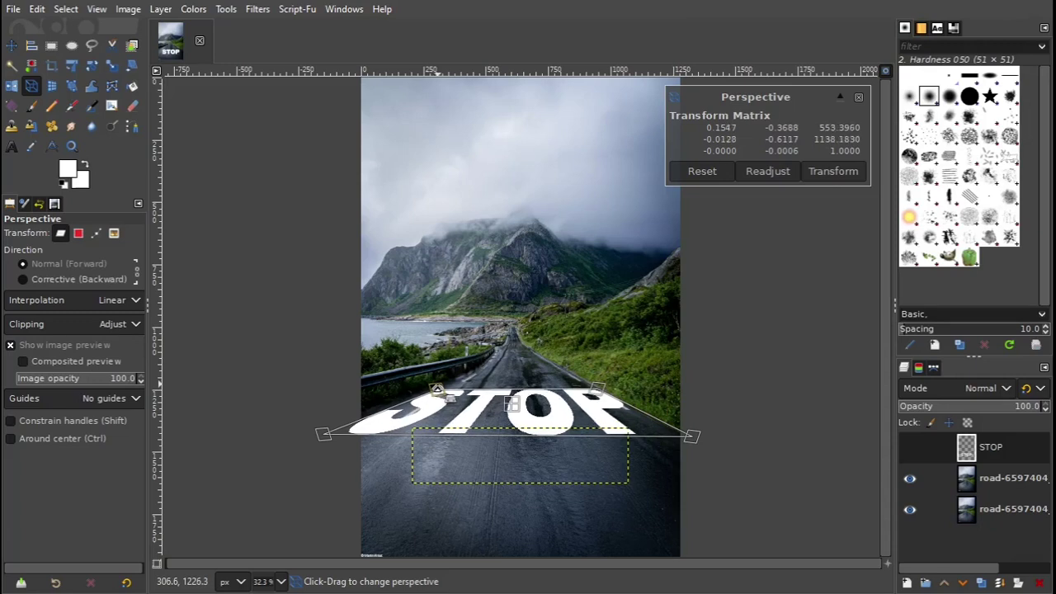
drag(598, 388, 603, 390)
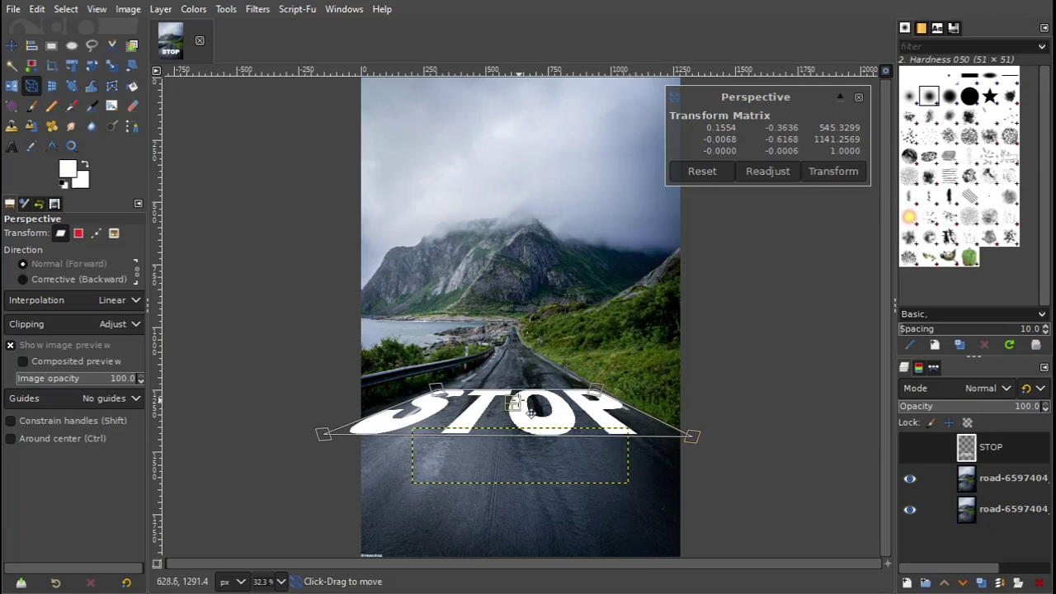
drag(524, 416, 546, 446)
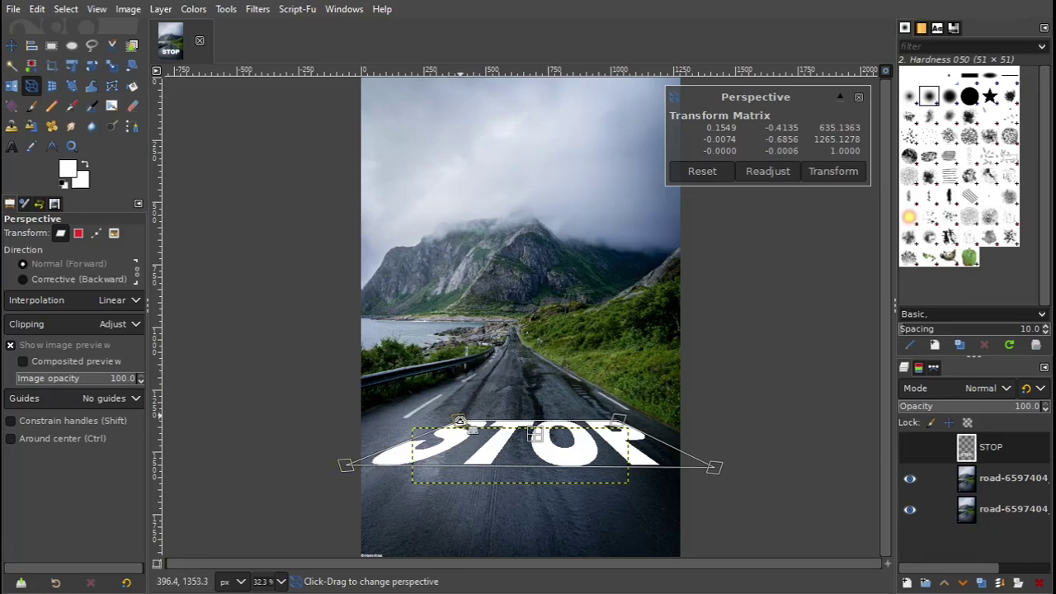
mouse_move(459, 422)
mouse_down()
mouse_move(423, 424)
mouse_move(428, 416)
mouse_up()
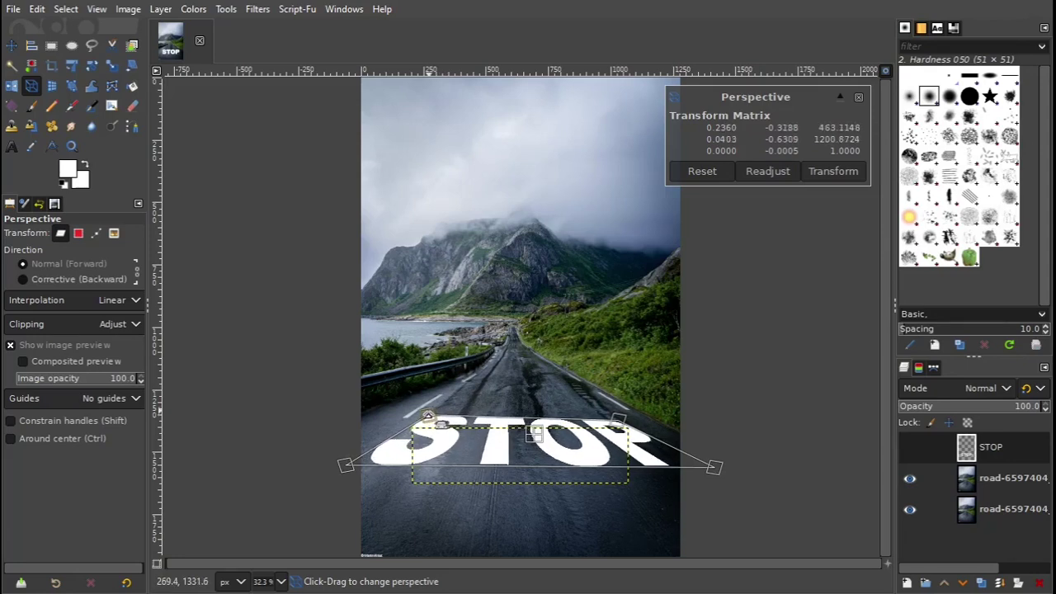
drag(620, 420, 622, 415)
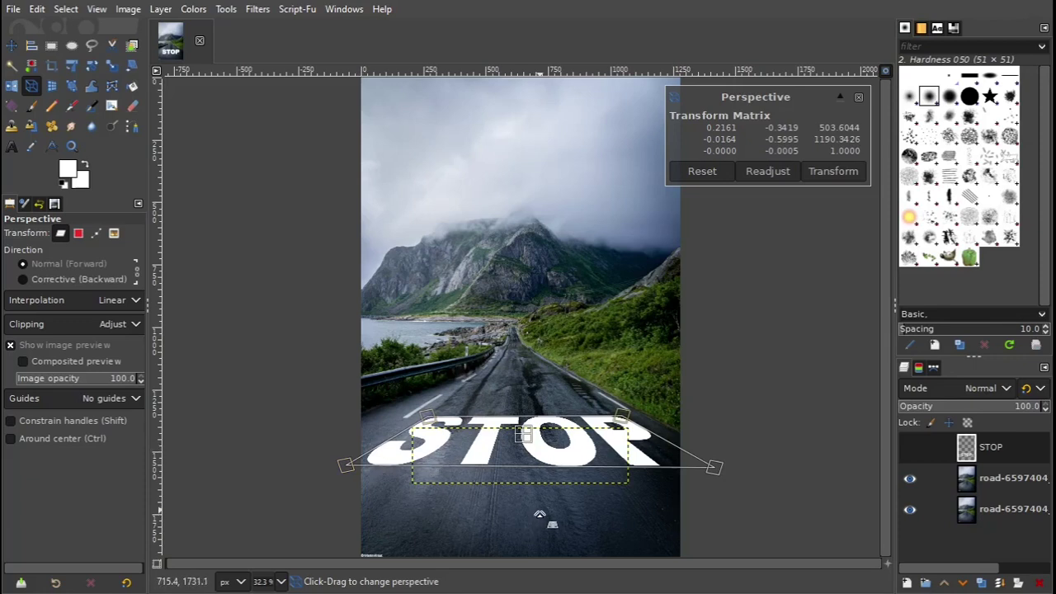
Apply the perspective warp and expand the STOP layer to the full image size.
click(834, 171)
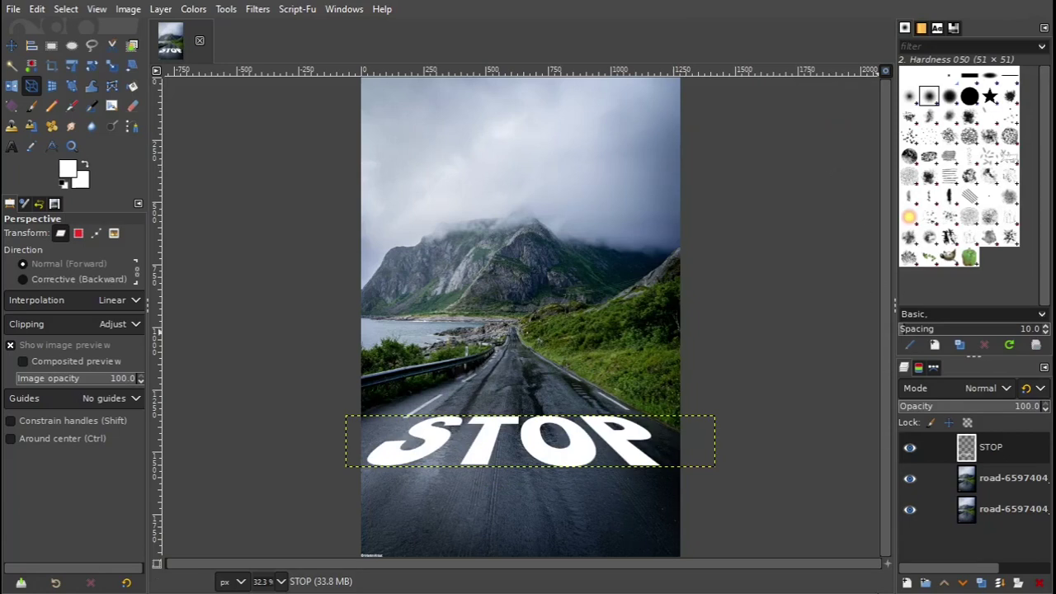
click(161, 10)
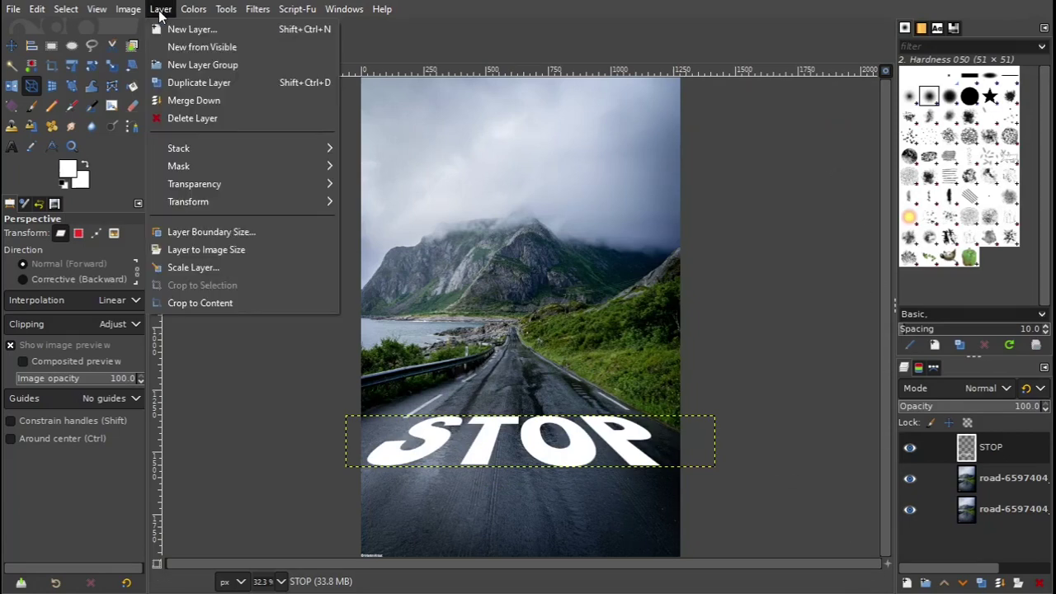
click(205, 249)
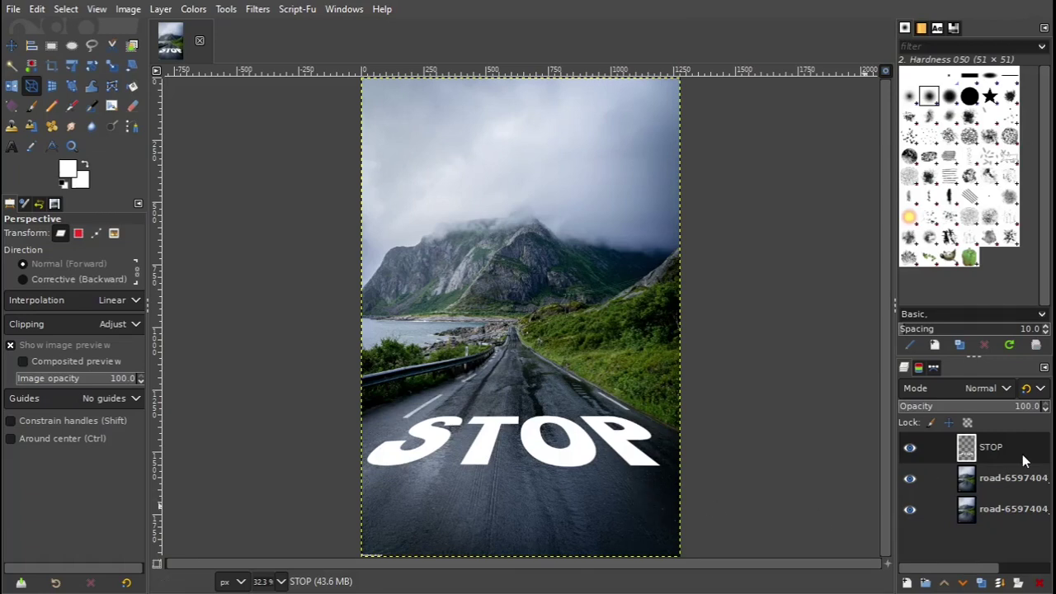
click(984, 388)
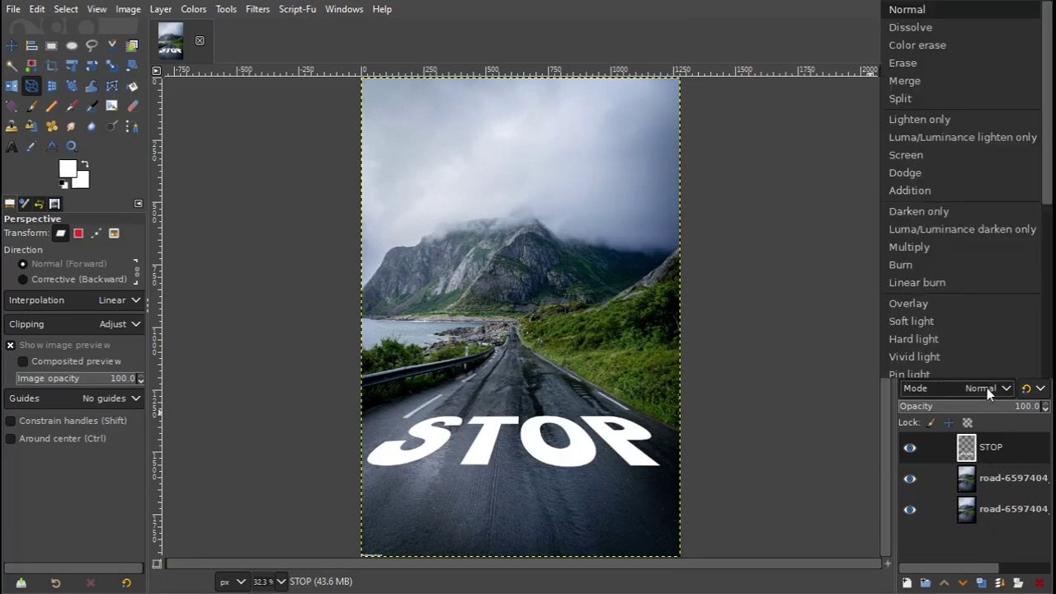
click(956, 309)
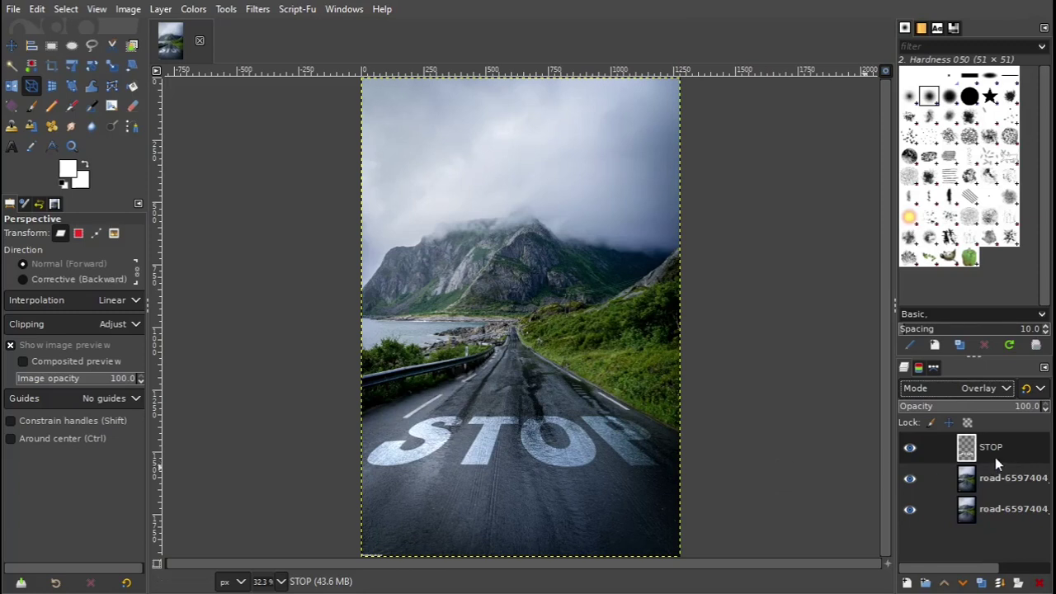
click(981, 583)
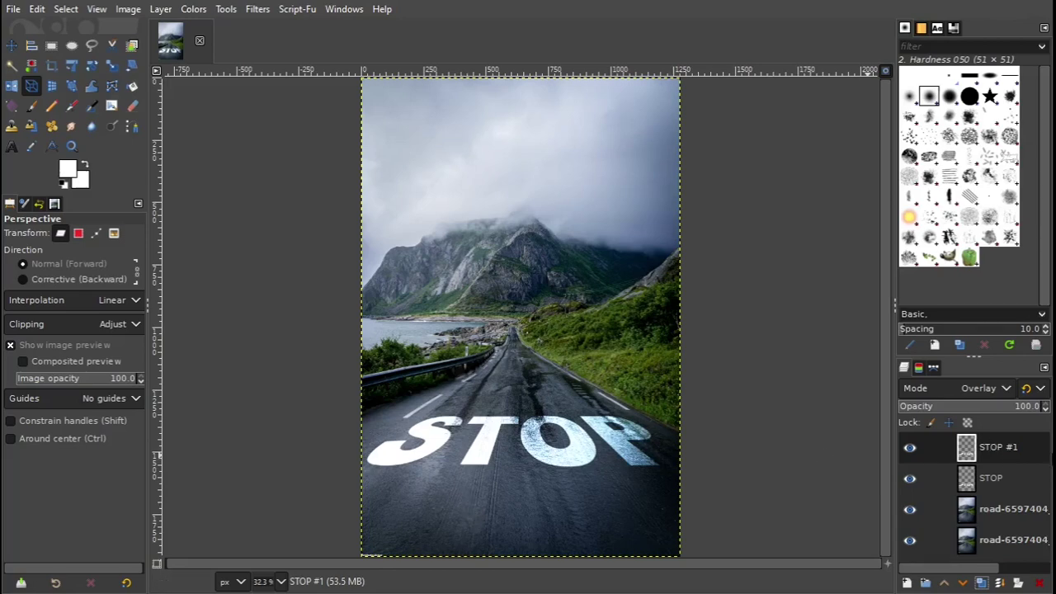
Add a white, fully opaque layer mask to the STOP #1 layer.
click(1018, 584)
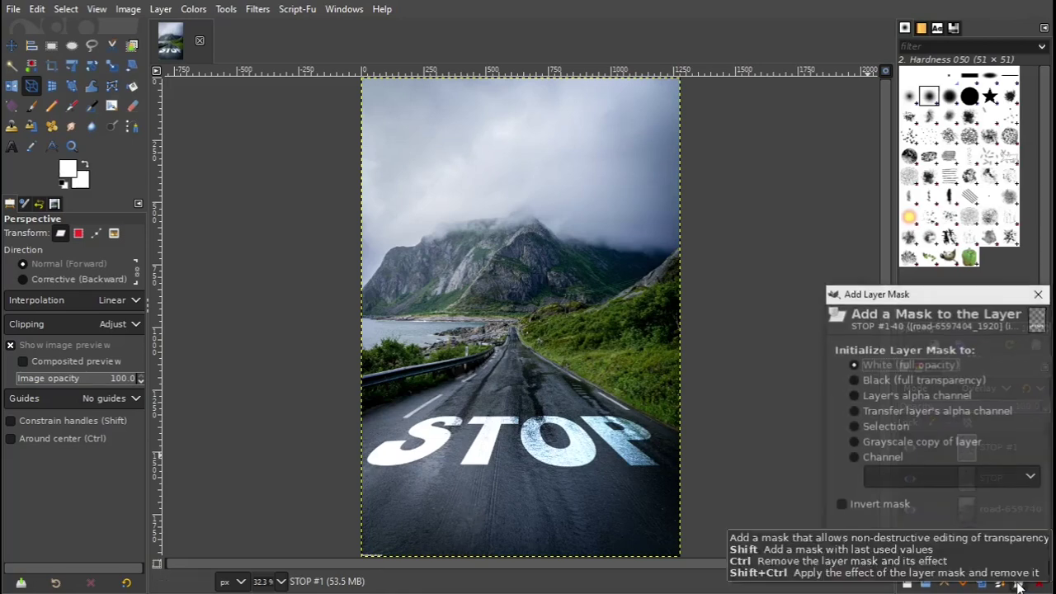
drag(932, 299, 831, 191)
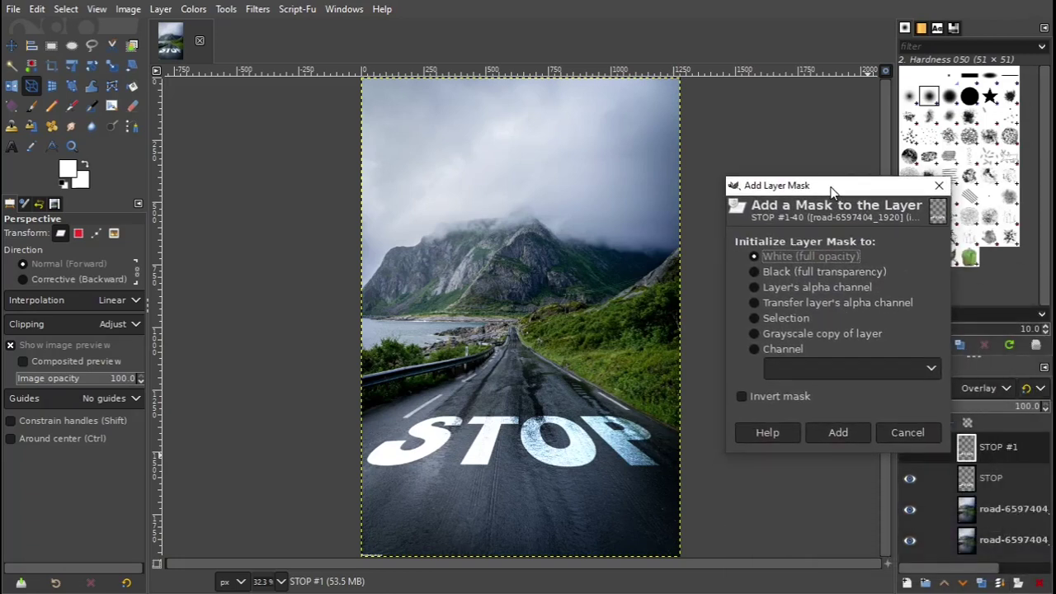
click(842, 433)
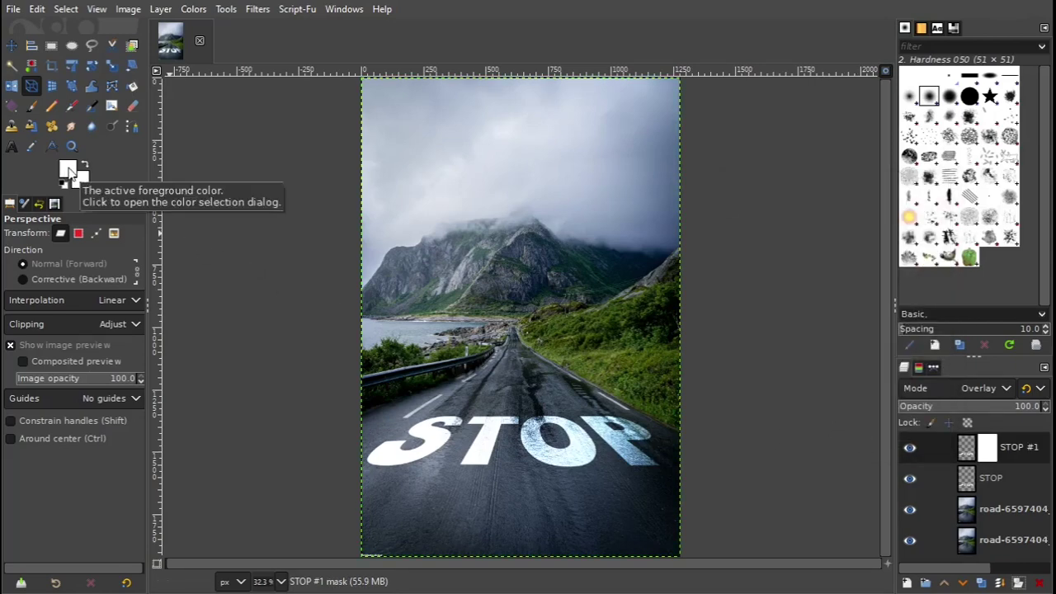
Set the foreground colour to pure black for painting on the mask.
click(69, 171)
drag(71, 172, 21, 205)
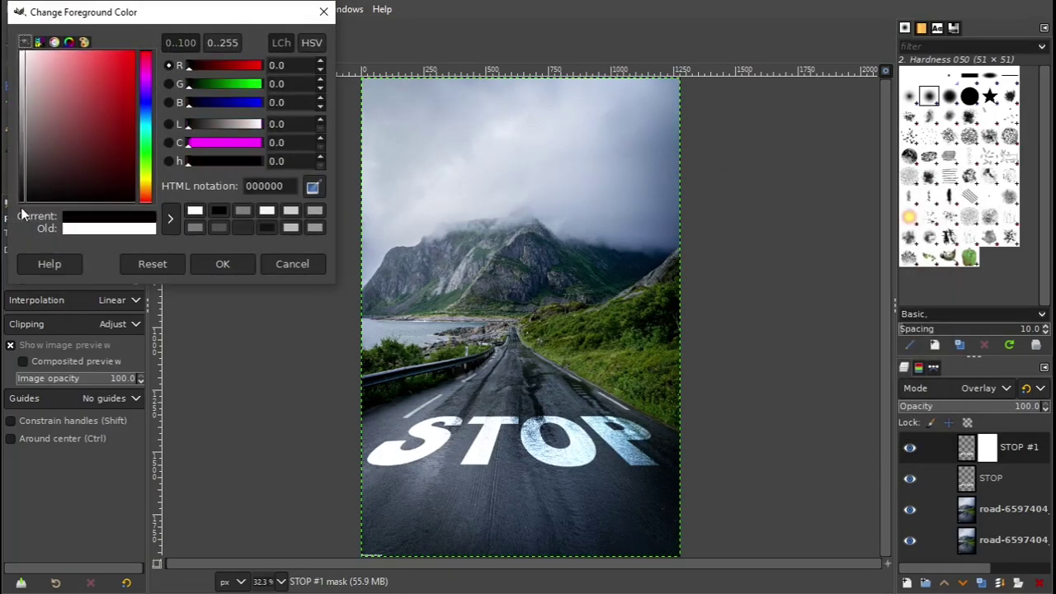
click(223, 264)
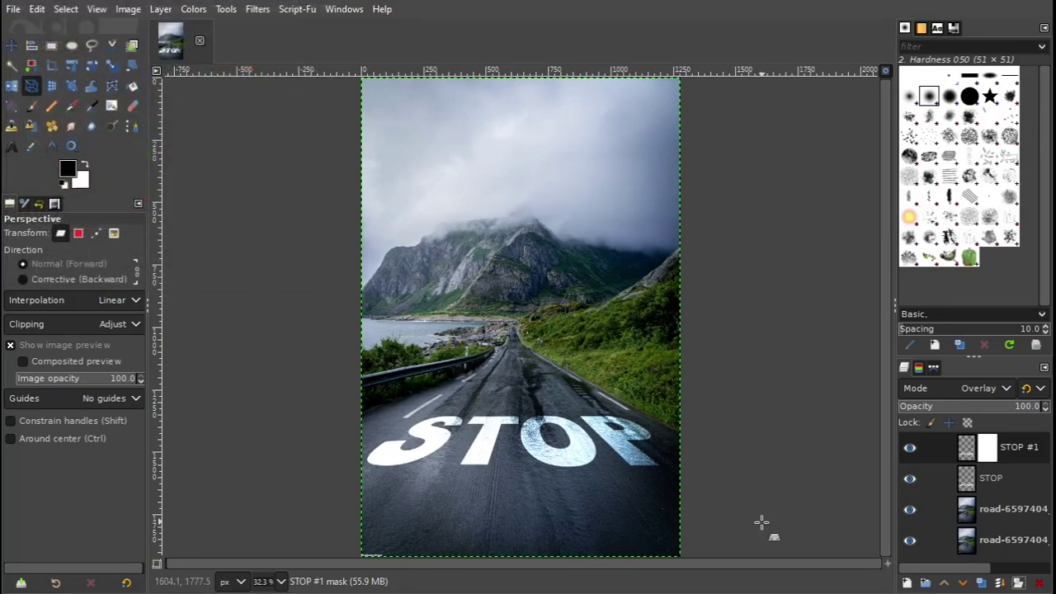
click(33, 105)
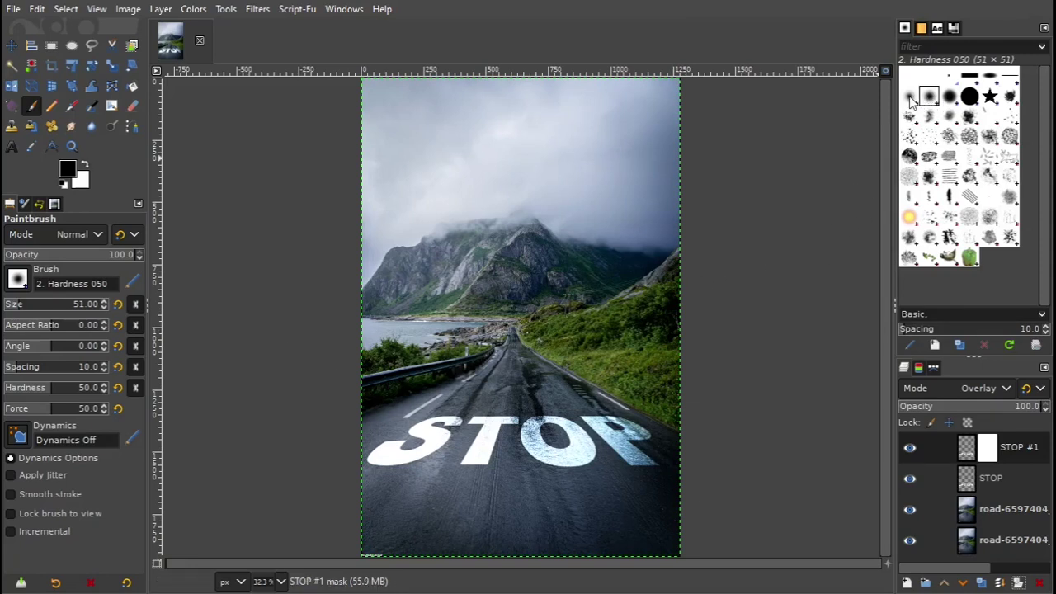
With a Hardness 025 brush at about size 216, paint black over the S on the mask.
click(910, 97)
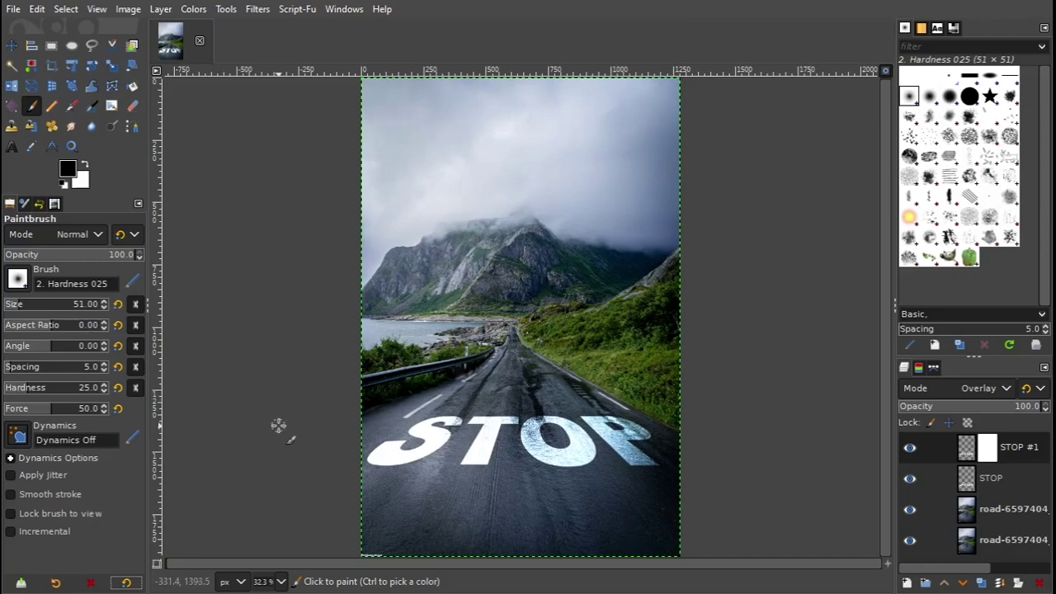
drag(59, 309, 43, 305)
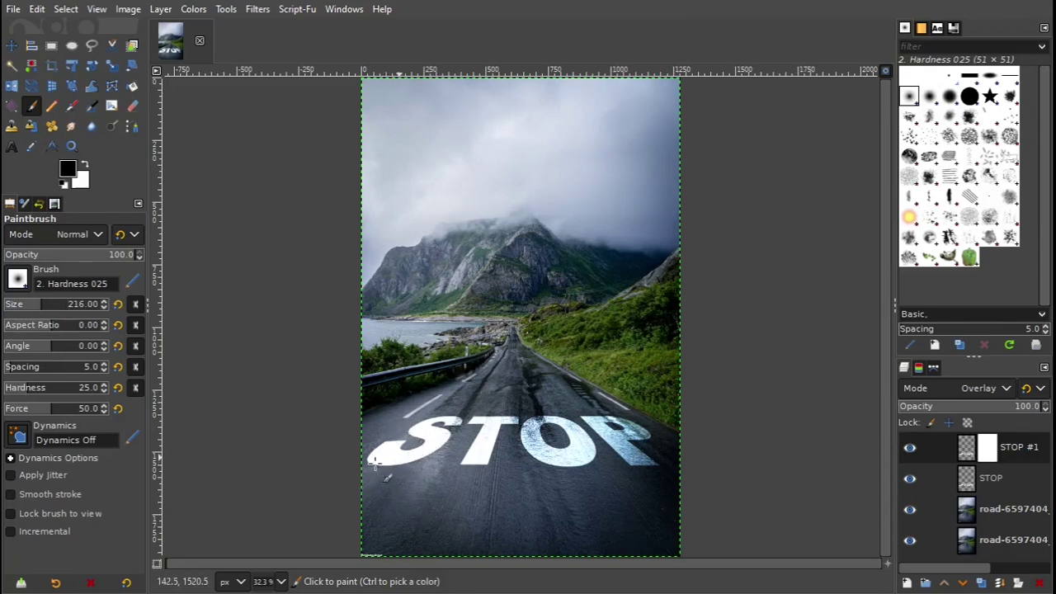
drag(413, 458, 375, 453)
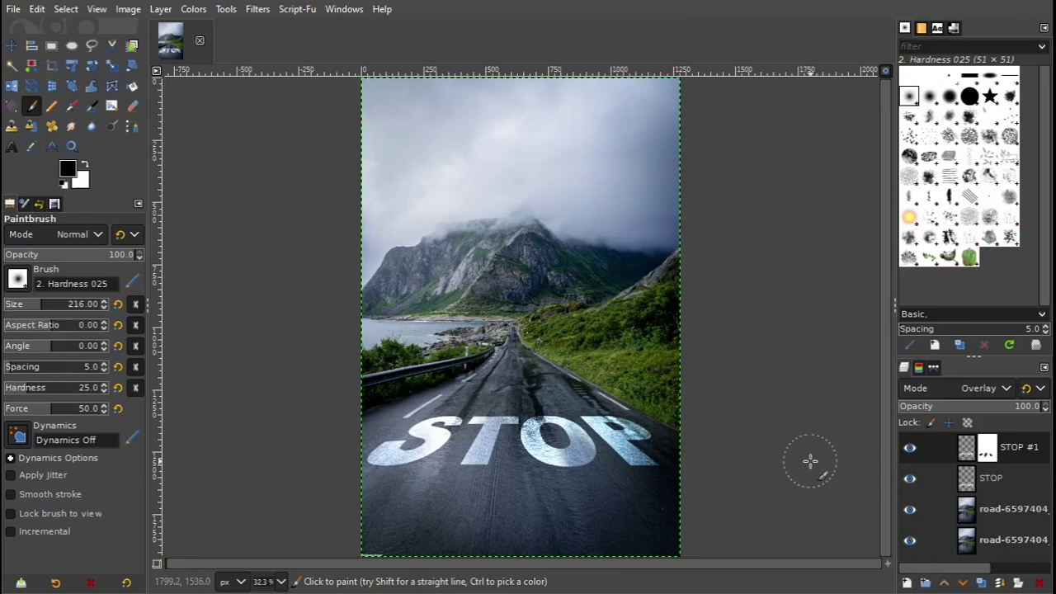
click(128, 10)
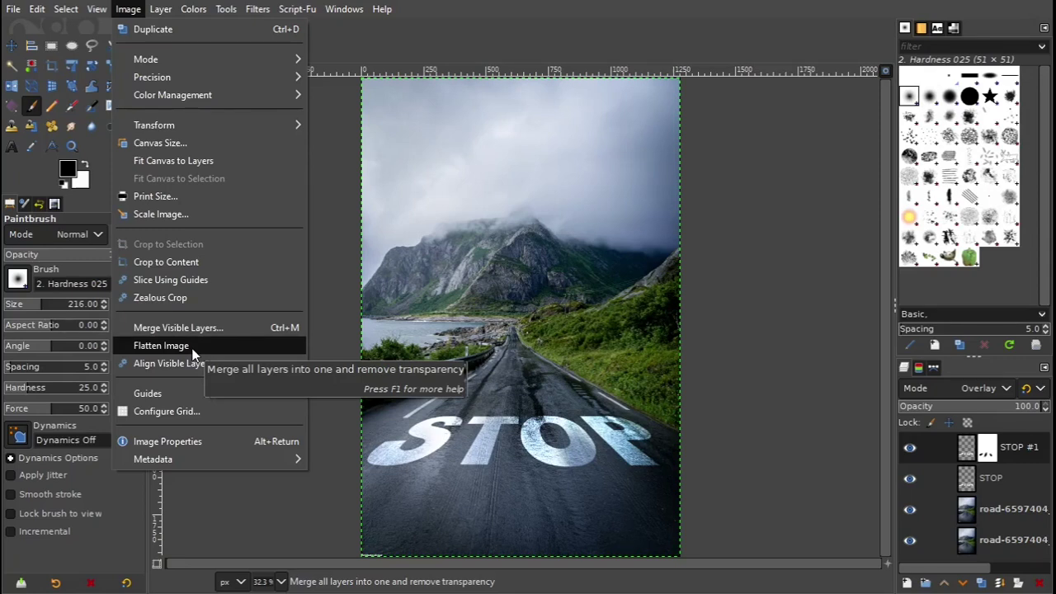
Flatten all layers into a single road-6597404_1920.jpg layer with the worn STOP merged in.
click(161, 346)
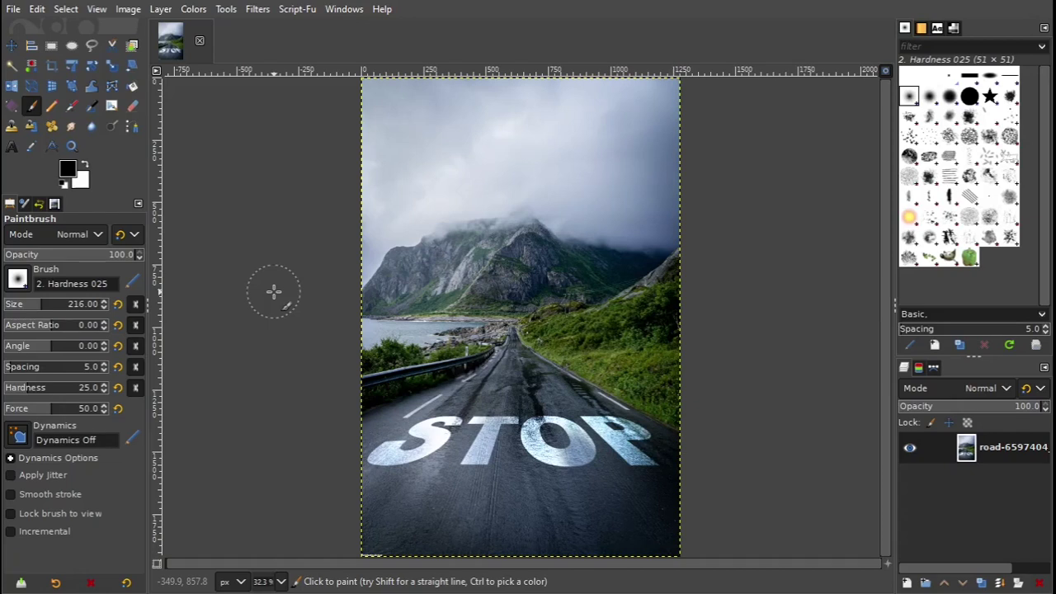
Open road-6597404_1920.jpg as a new layer, accepting the RGB conversion.
click(13, 9)
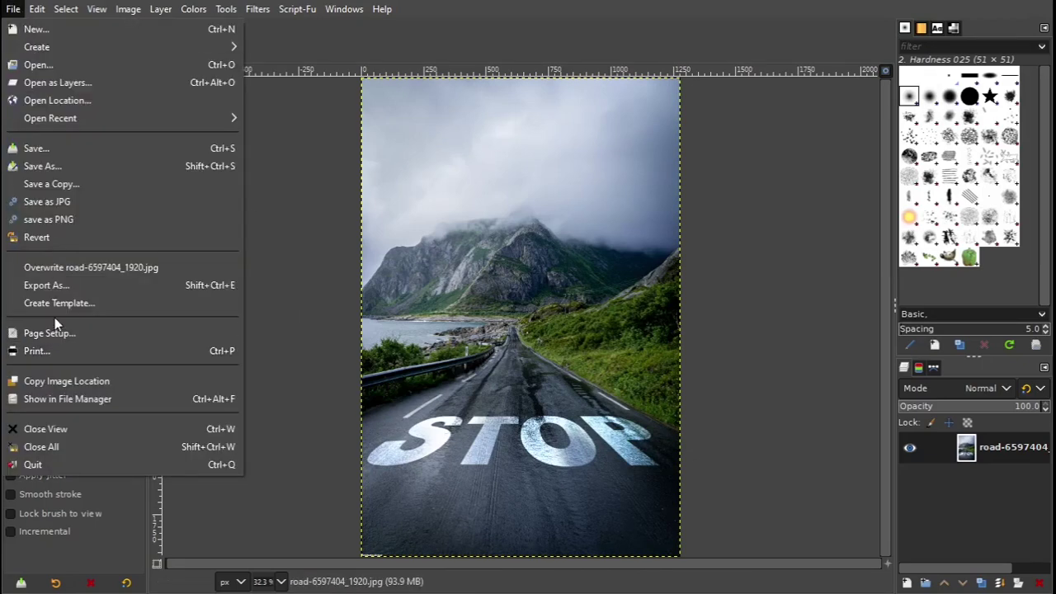
click(94, 84)
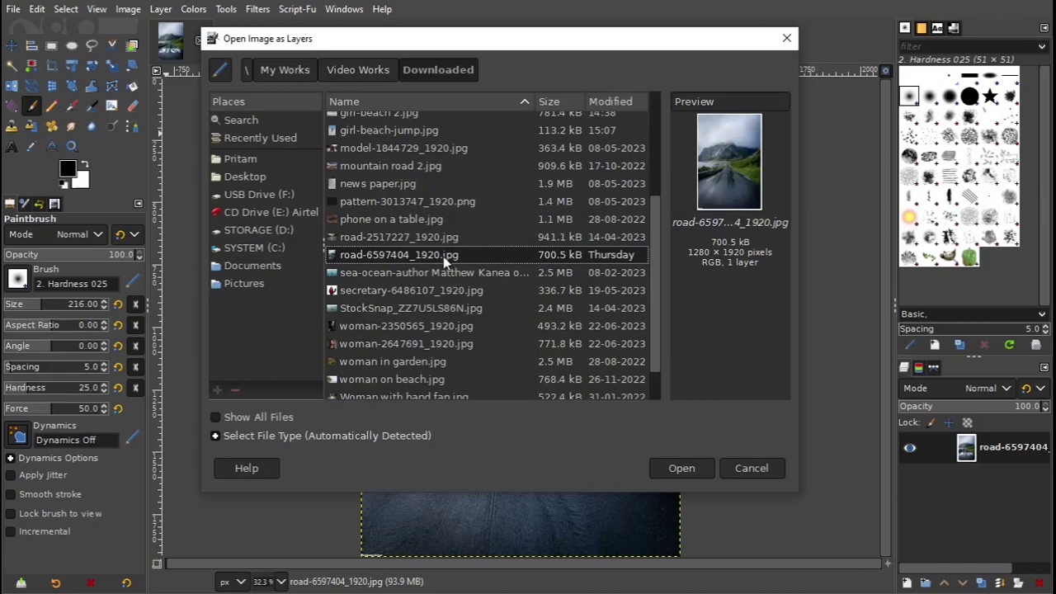
click(692, 470)
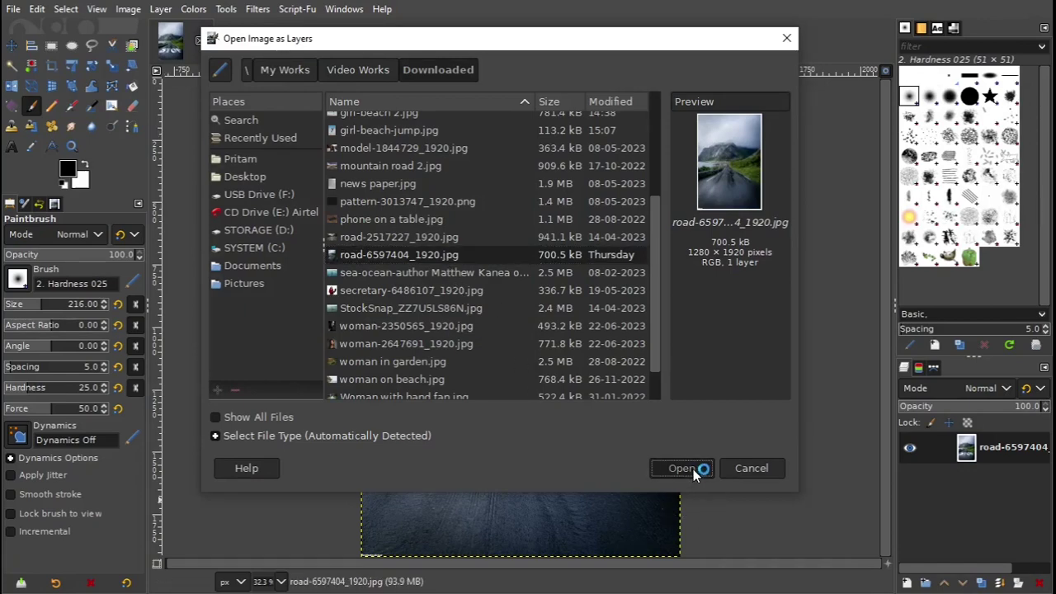
click(369, 289)
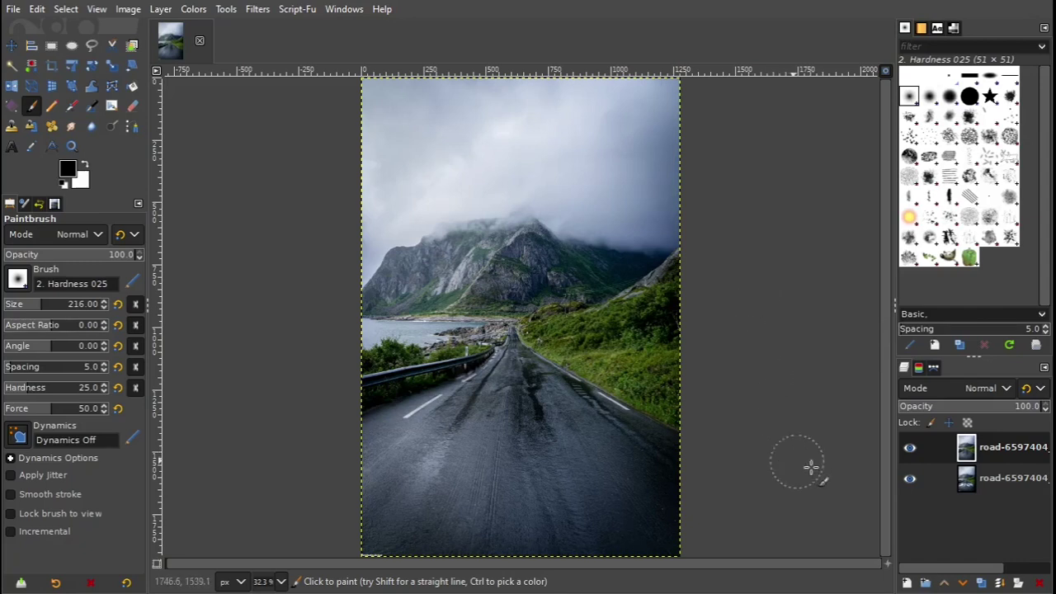
Toggle the original-photo layer's visibility to compare, leaving it hidden so STOP shows.
click(910, 450)
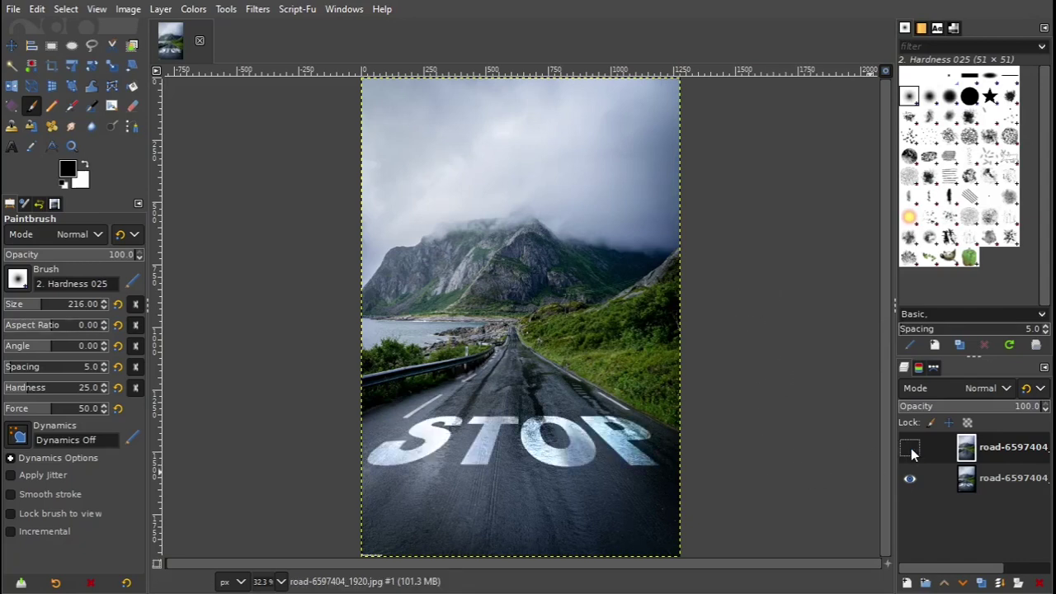
click(913, 453)
click(911, 449)
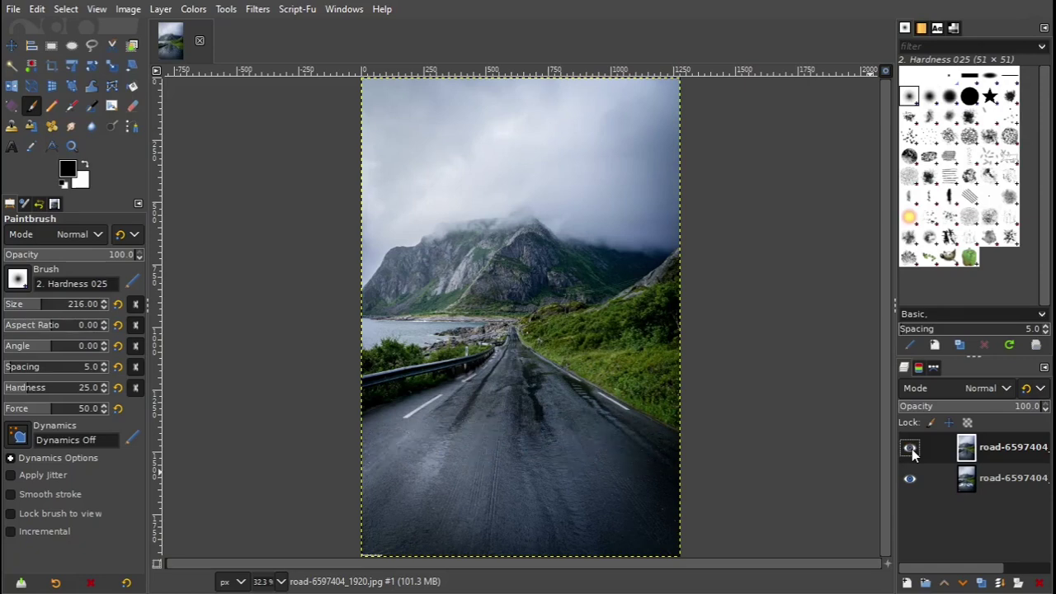
click(911, 450)
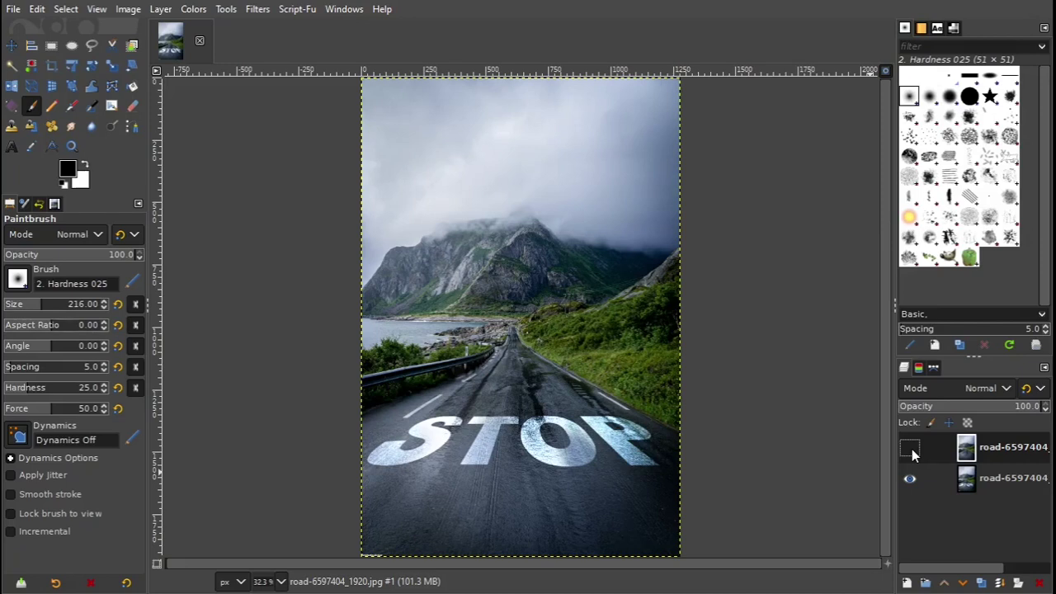
click(910, 448)
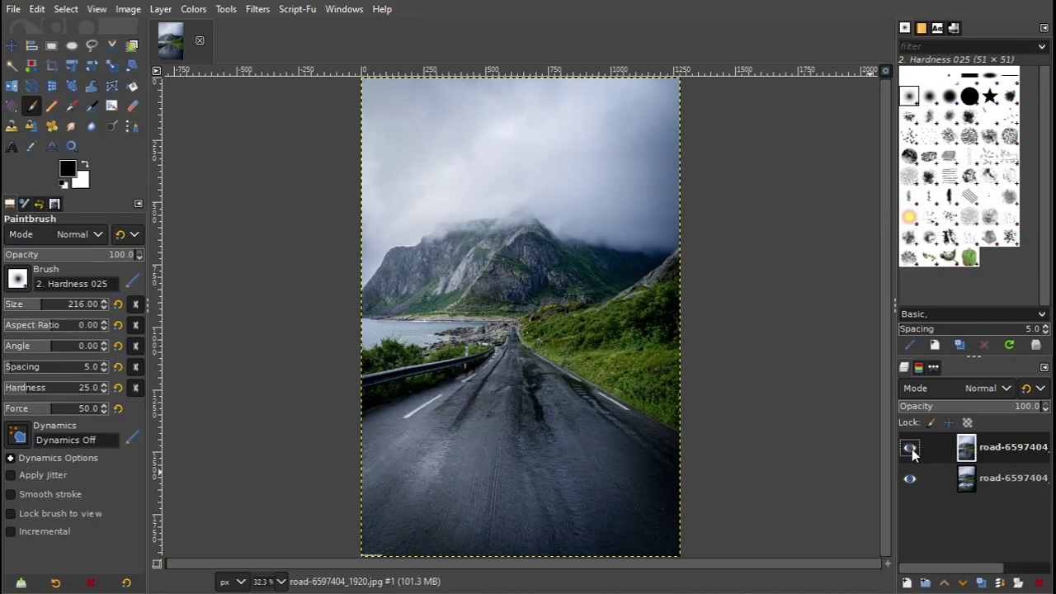
click(909, 449)
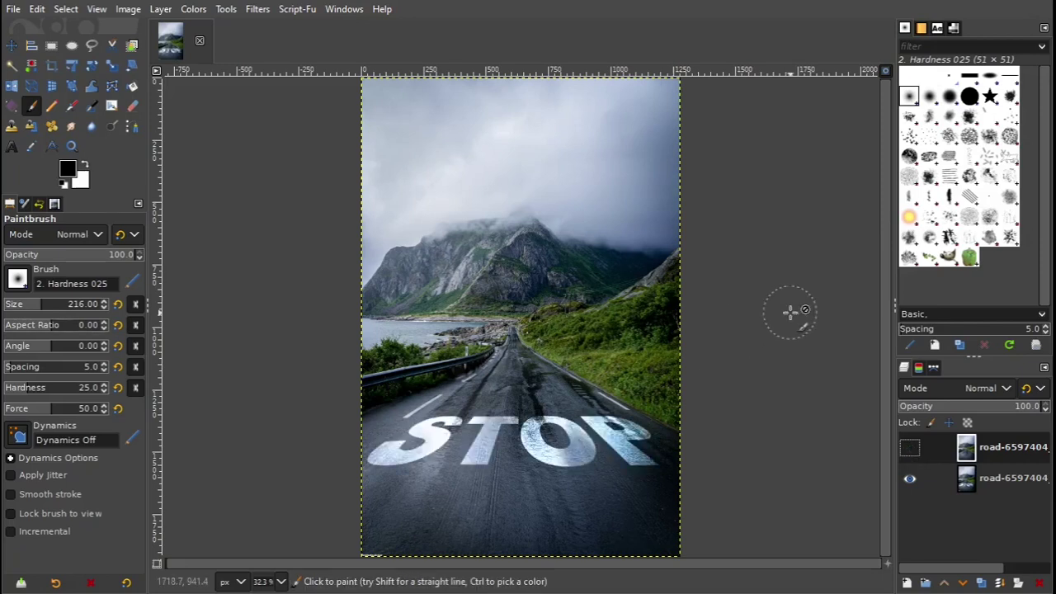
click(13, 10)
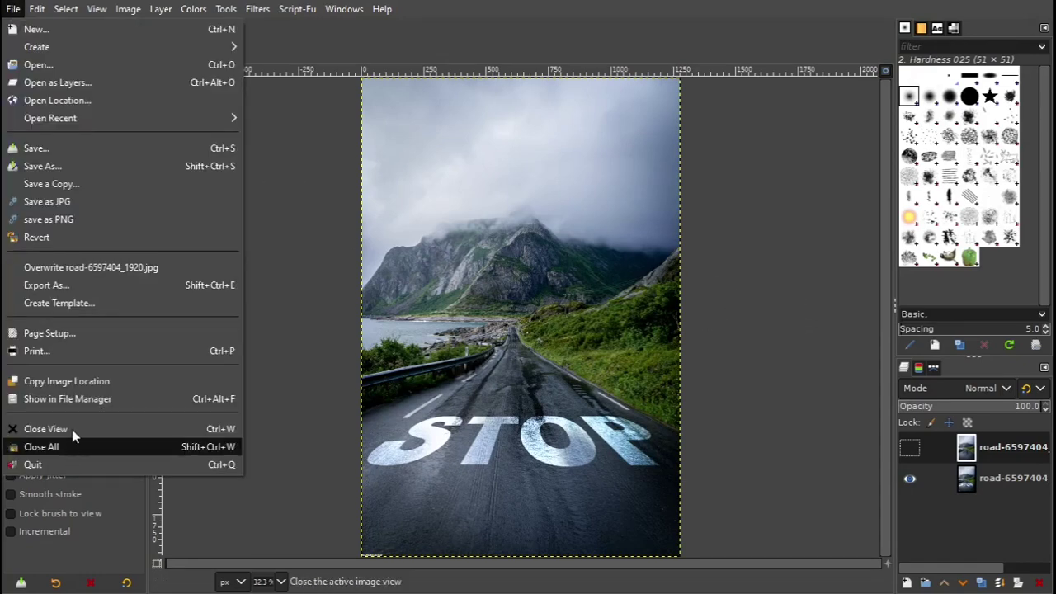
Export the image as the JPG file road-6597404_1920.jpg.
click(59, 285)
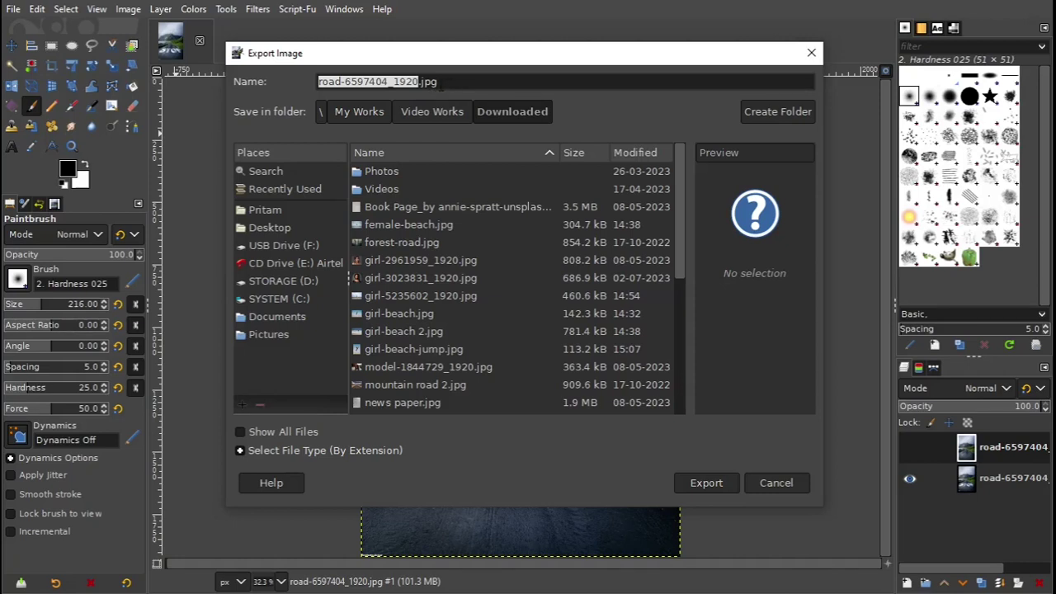
drag(443, 82, 418, 84)
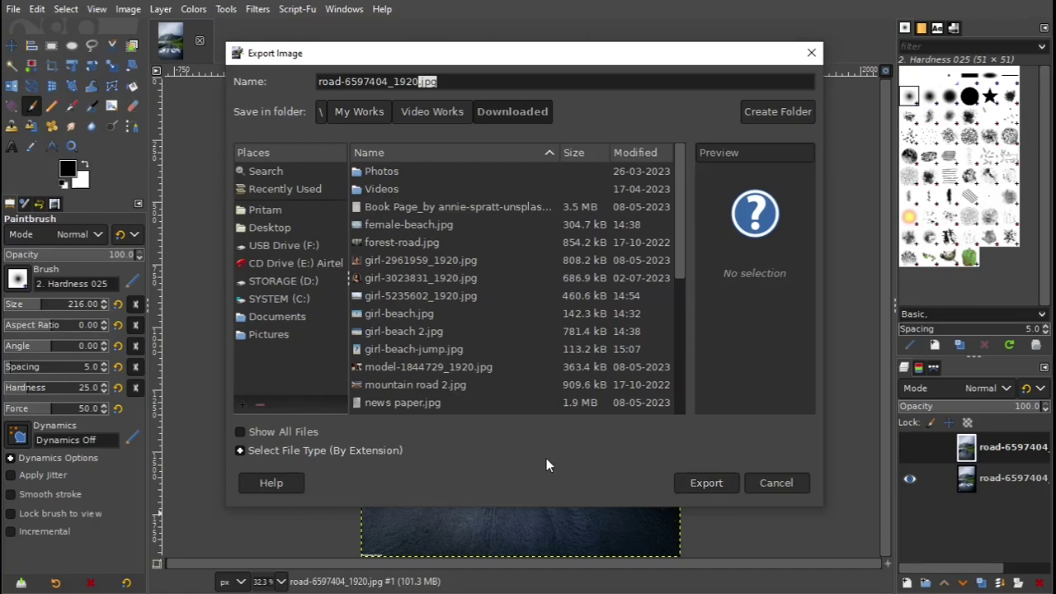
click(811, 53)
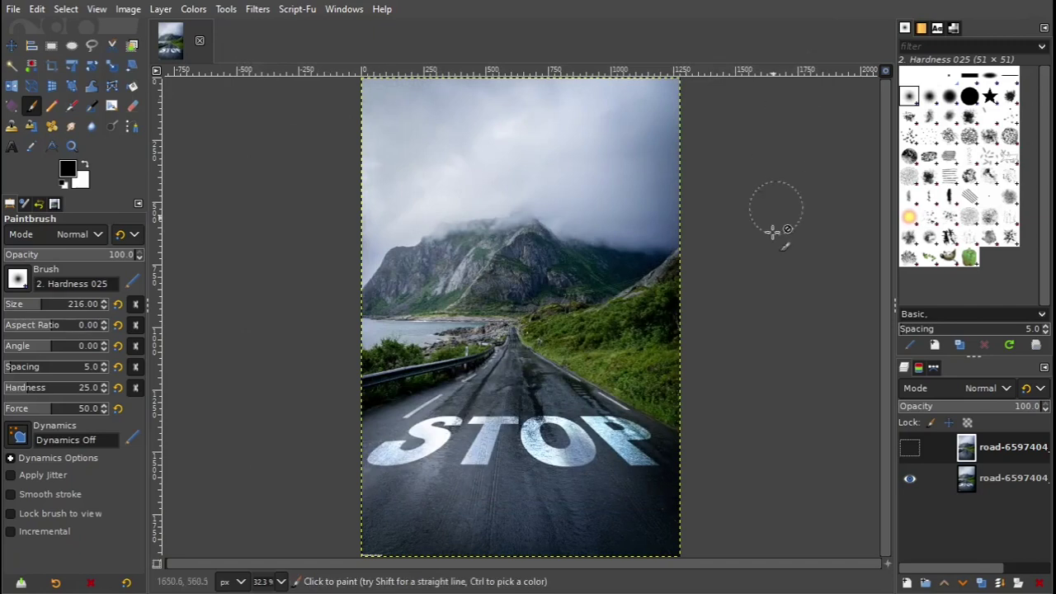
key(m)
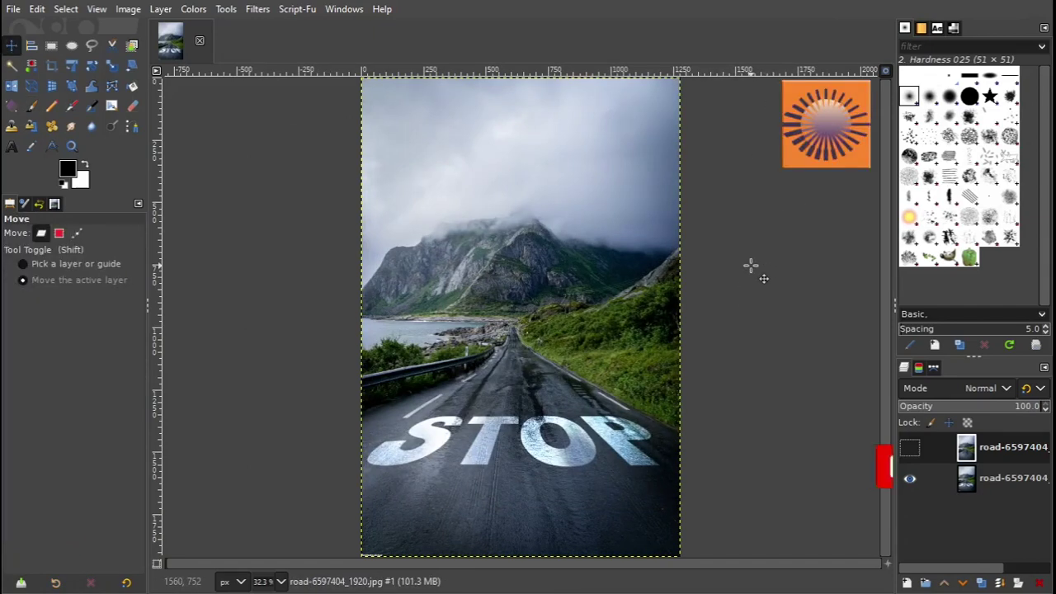